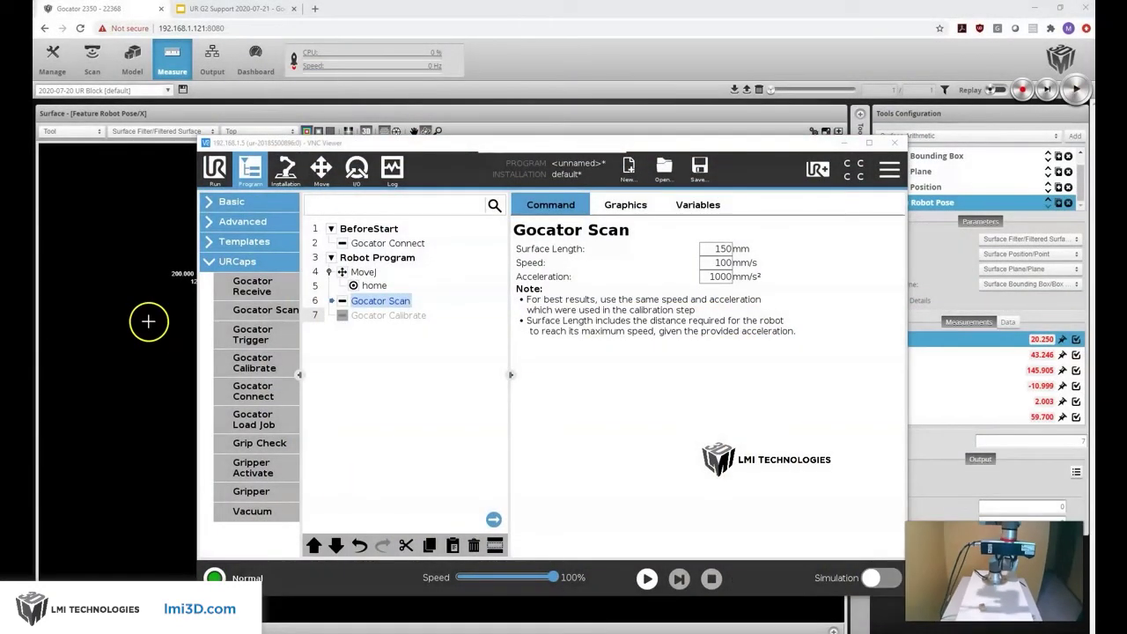
# Step: Switch to the Gocator web interface and examine the scanned block's Feature Robot Pose axes and measurements in the 3D surface view
pyautogui.click(148, 322)
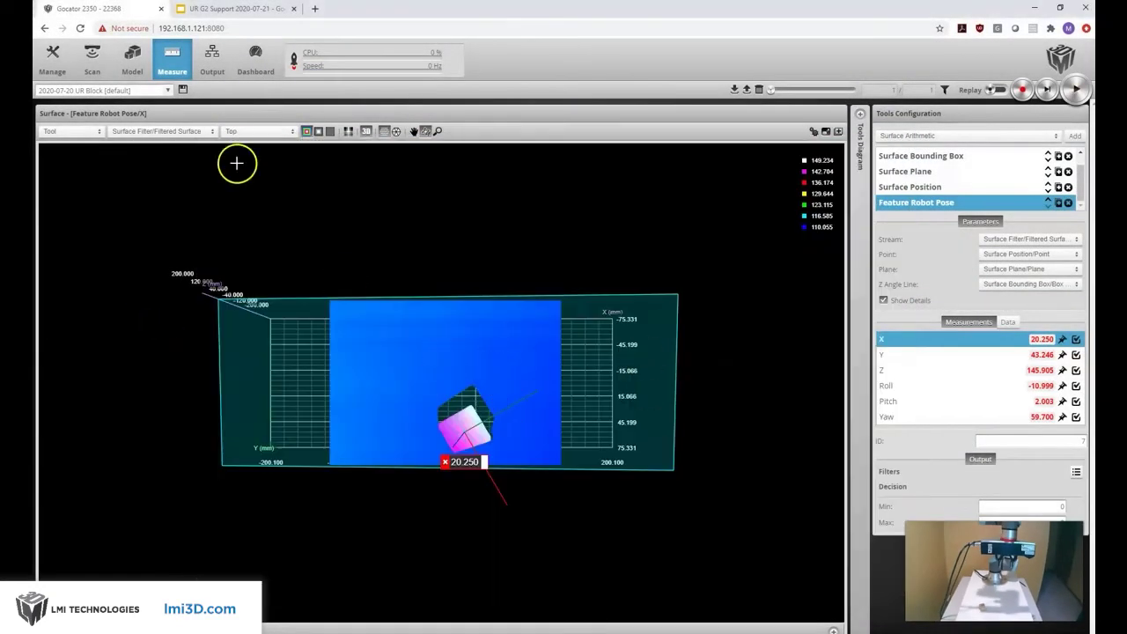
pyautogui.moveTo(732, 454); pyautogui.dragTo(640, 410)
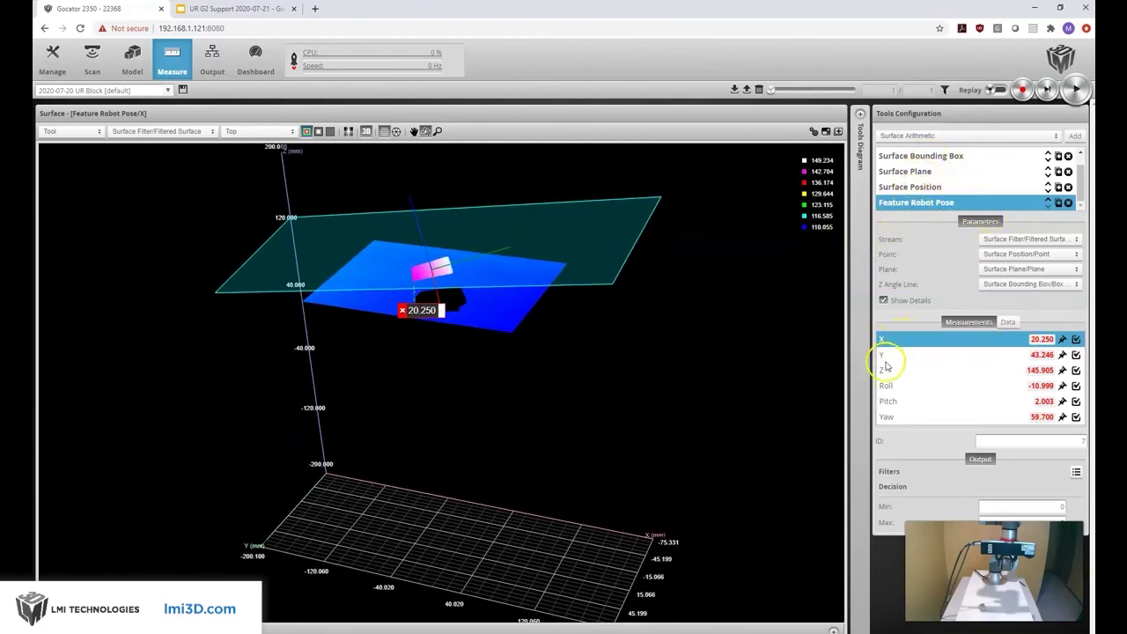
pyautogui.moveTo(639, 328); pyautogui.dragTo(764, 401)
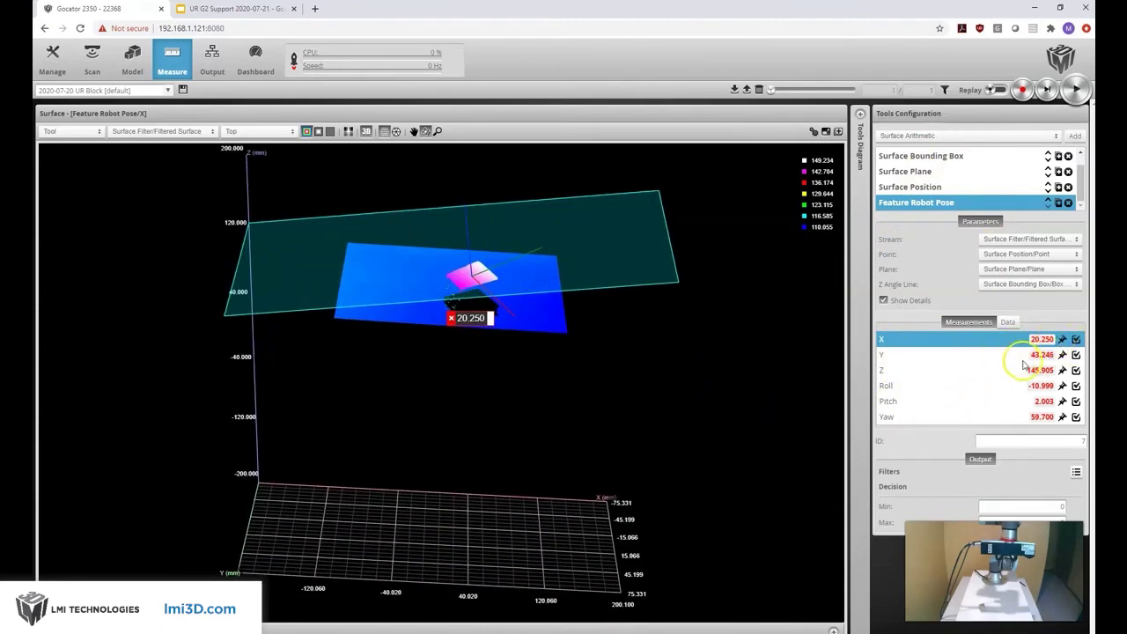
pyautogui.moveTo(473, 277)
pyautogui.moveTo(414, 614)
# Step: Switch back to the robot program in VNC Viewer, insert a Gocator Receive node after Gocator Scan and name its variable block
pyautogui.click(330, 601)
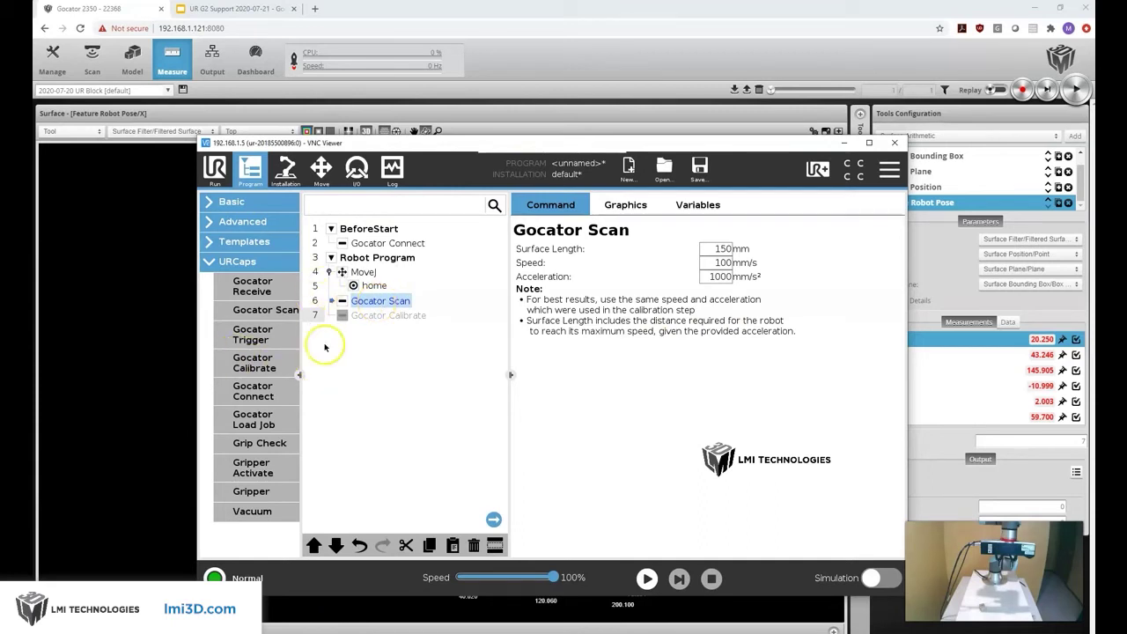
pyautogui.click(254, 287)
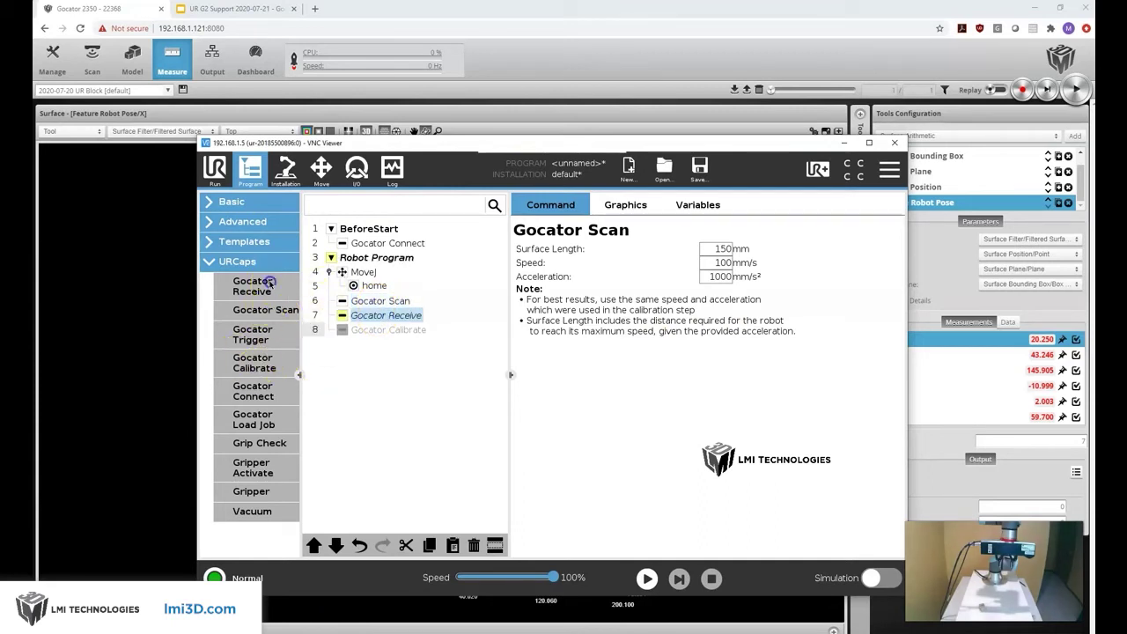
pyautogui.click(771, 254)
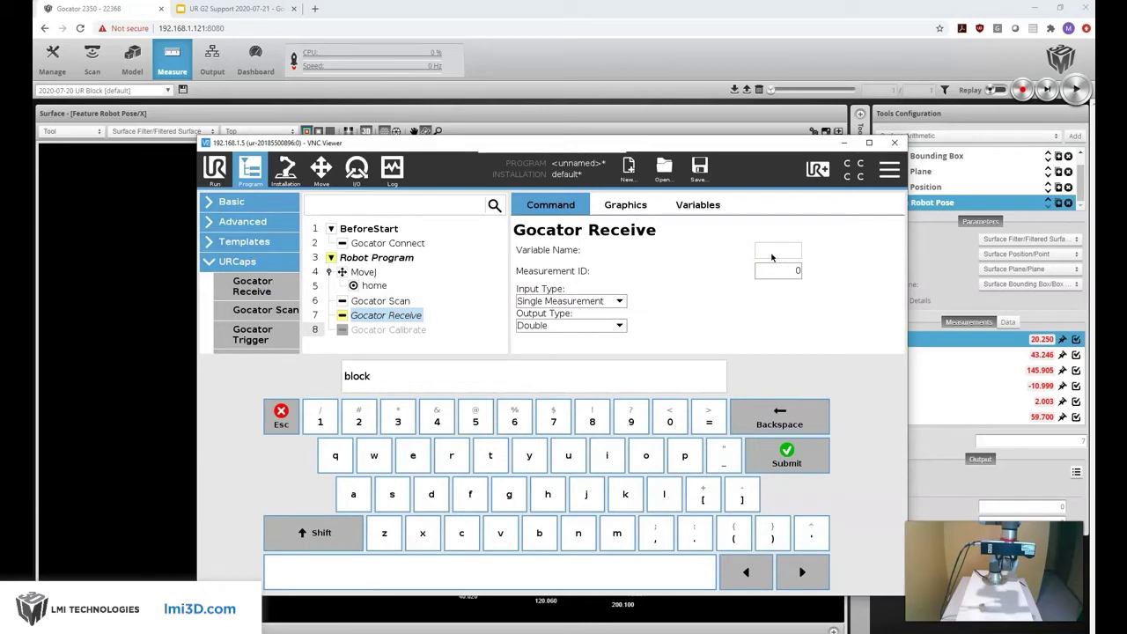
pyautogui.press('Return')
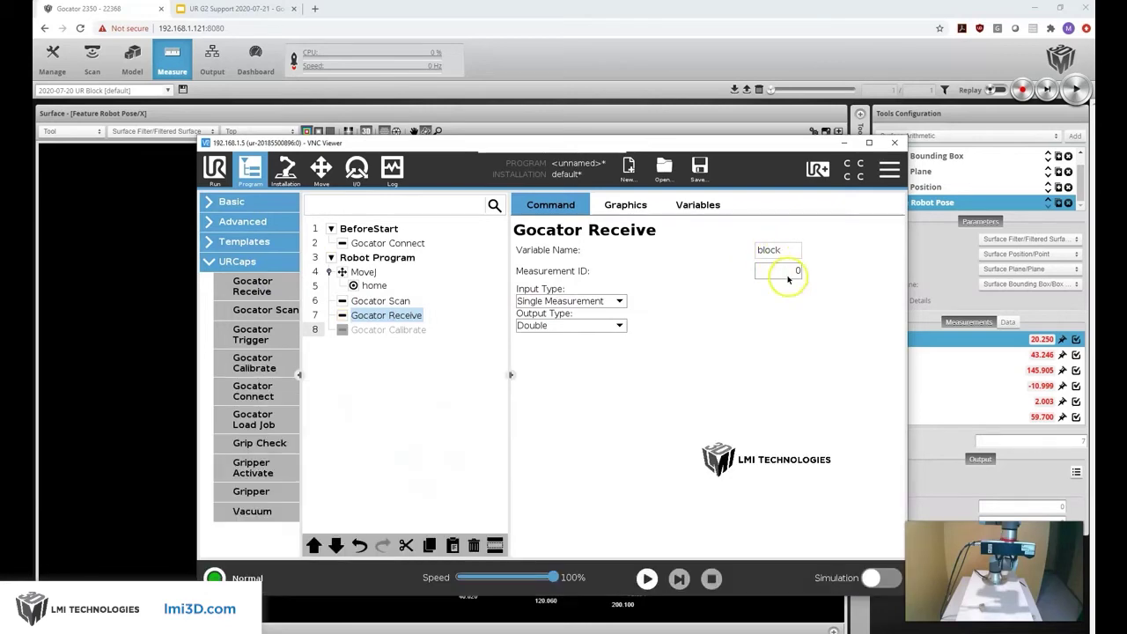
# Step: Look up the IDs of the Feature Robot Pose measurements in the Gocator web interface's Ethernet output settings
pyautogui.click(939, 255)
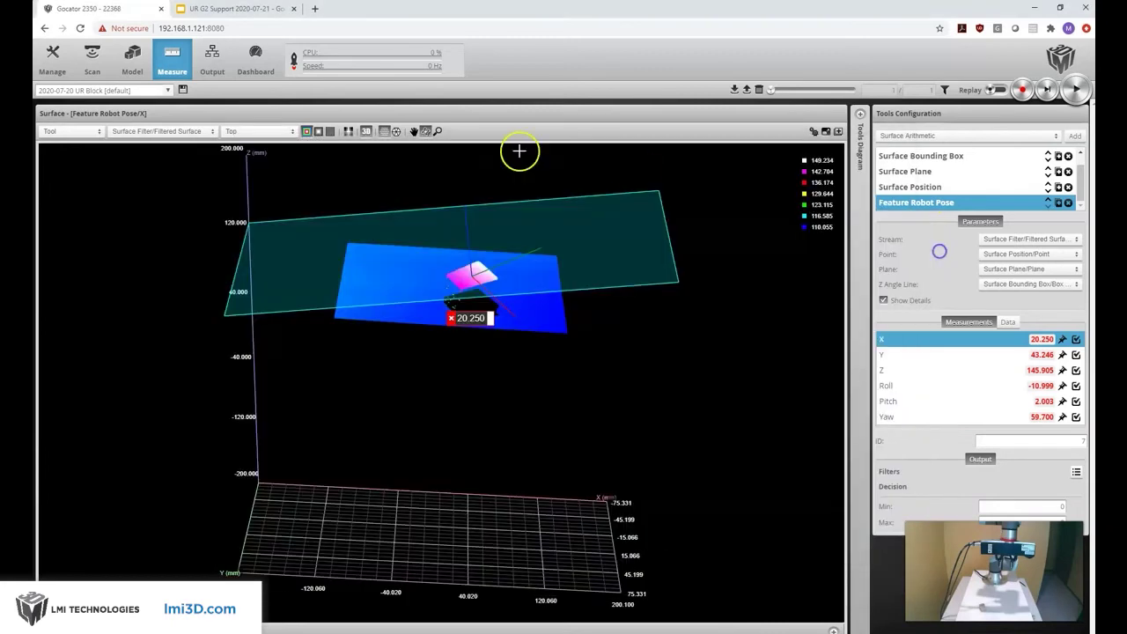
pyautogui.click(212, 64)
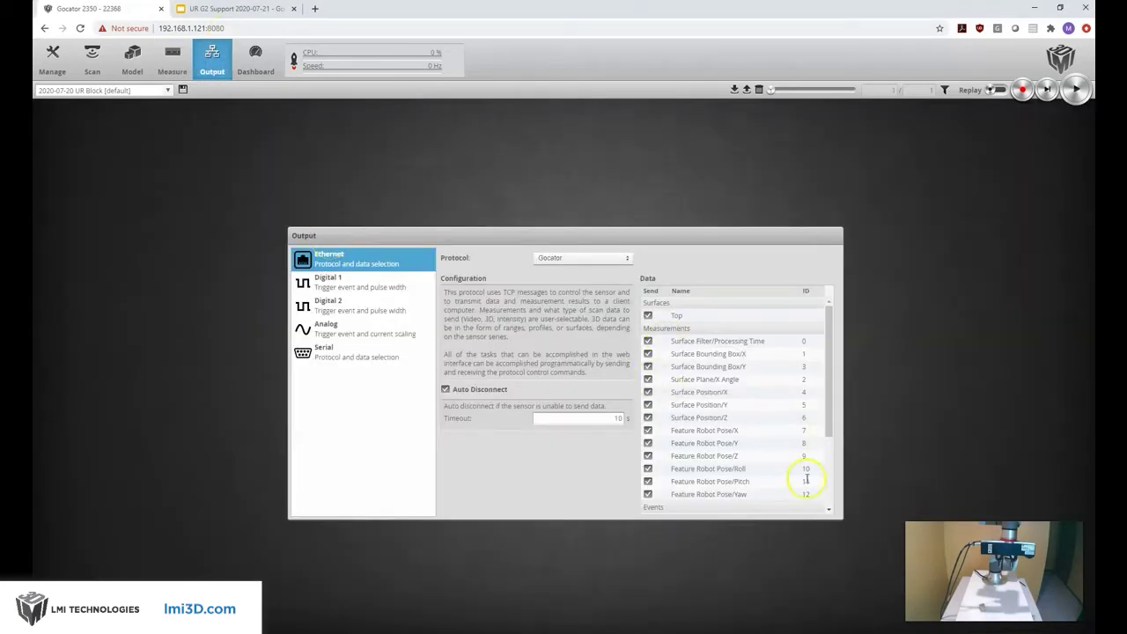
pyautogui.moveTo(830, 397); pyautogui.dragTo(830, 445)
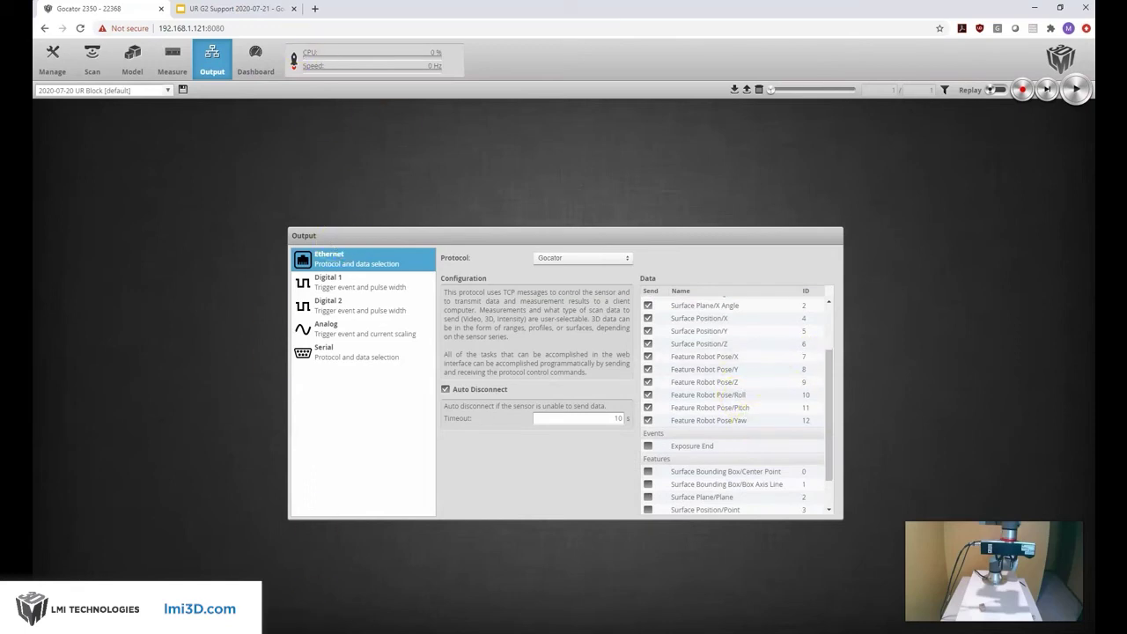
# Step: Return to VNC Viewer and set the Gocator Receive node's measurement ID to 7
pyautogui.click(330, 594)
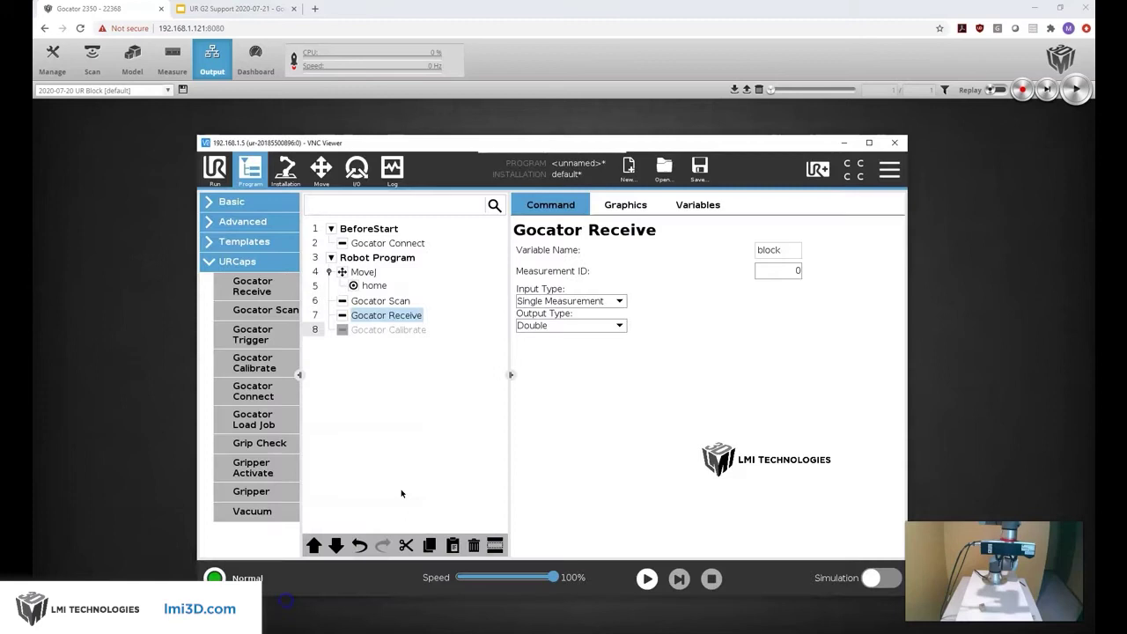
pyautogui.click(775, 271)
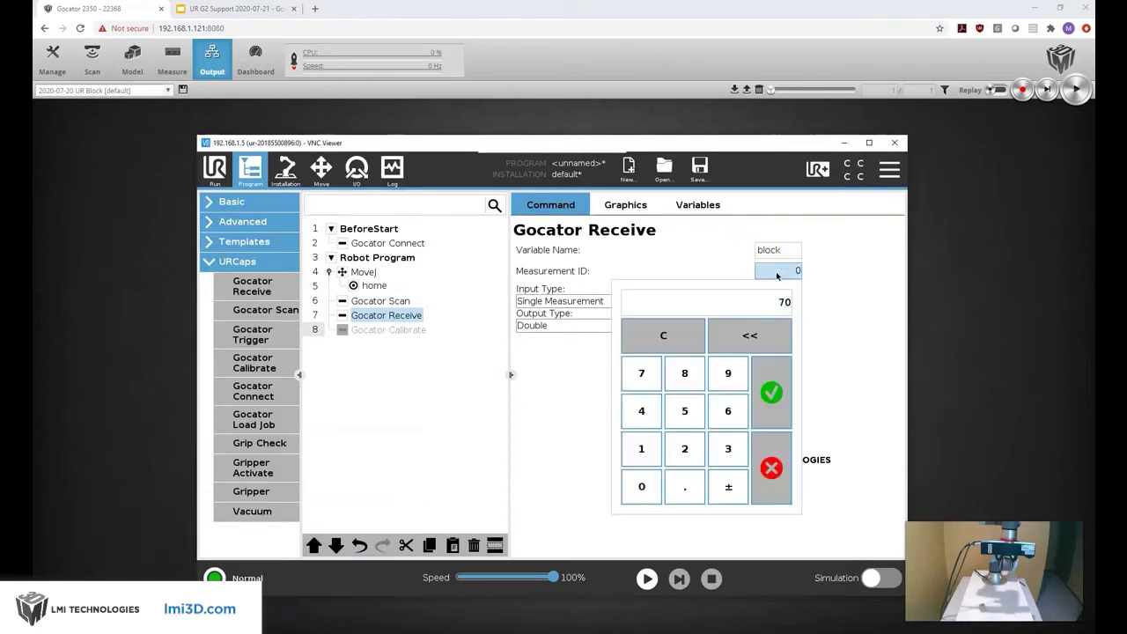
pyautogui.press('BackSpace')
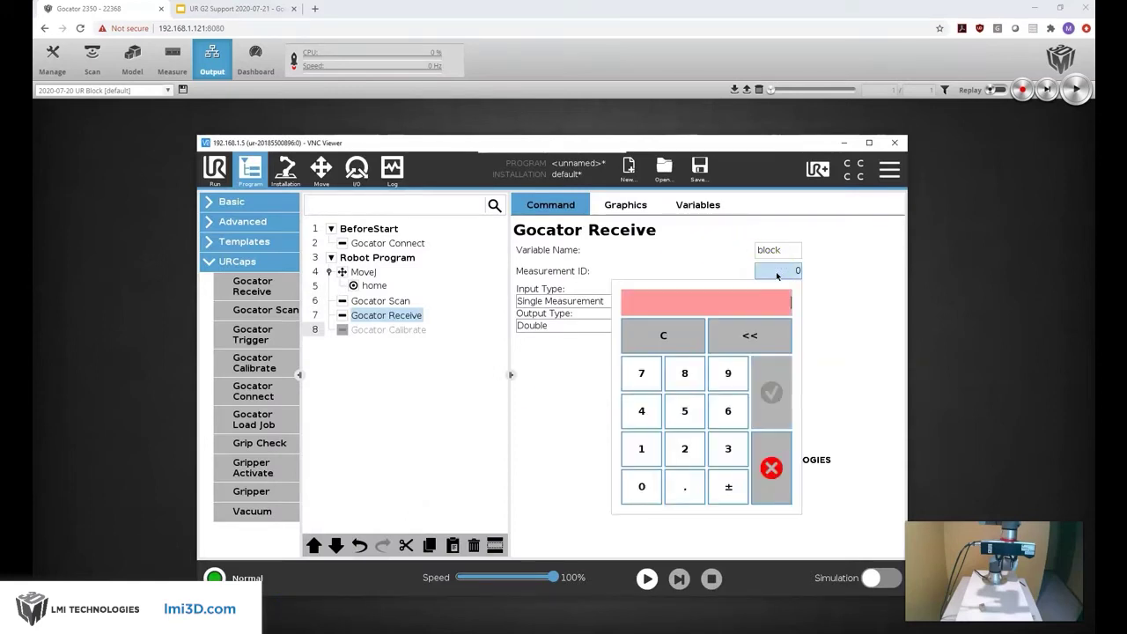
pyautogui.write('7')
pyautogui.click(768, 392)
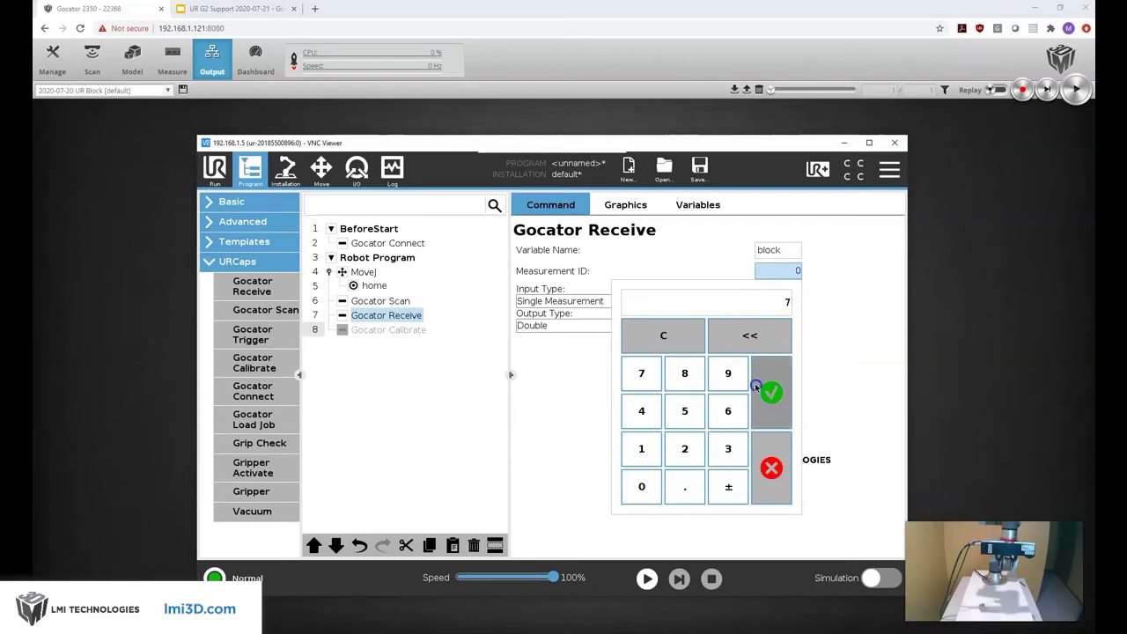
# Step: Set the Gocator Receive node's input type to XYZRPY and enable Flip Around X
pyautogui.click(553, 304)
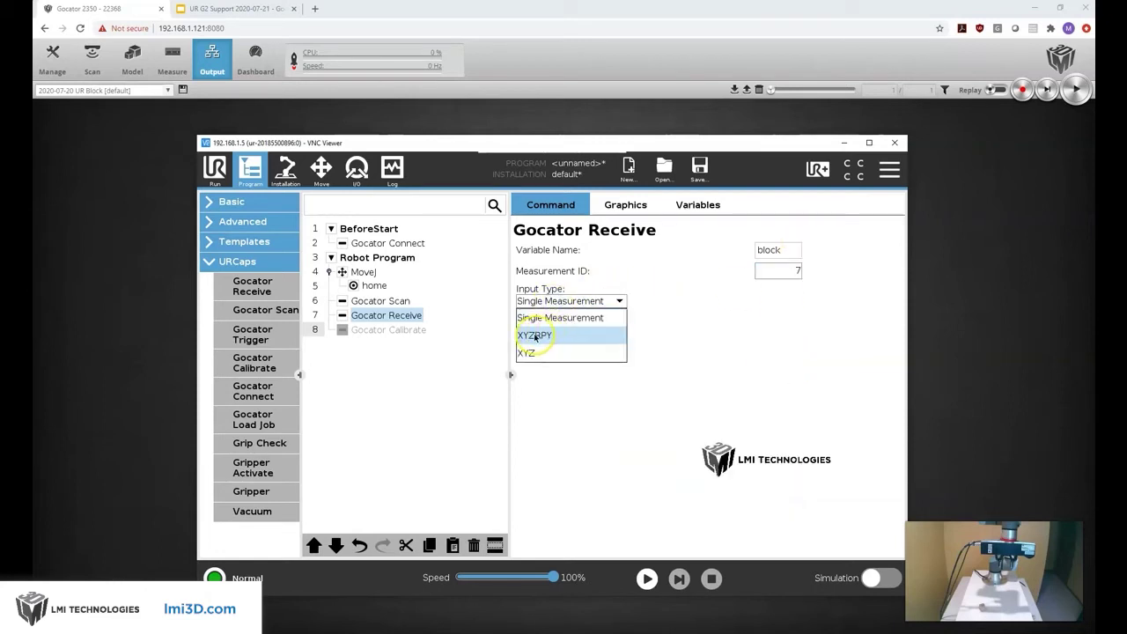
pyautogui.click(534, 336)
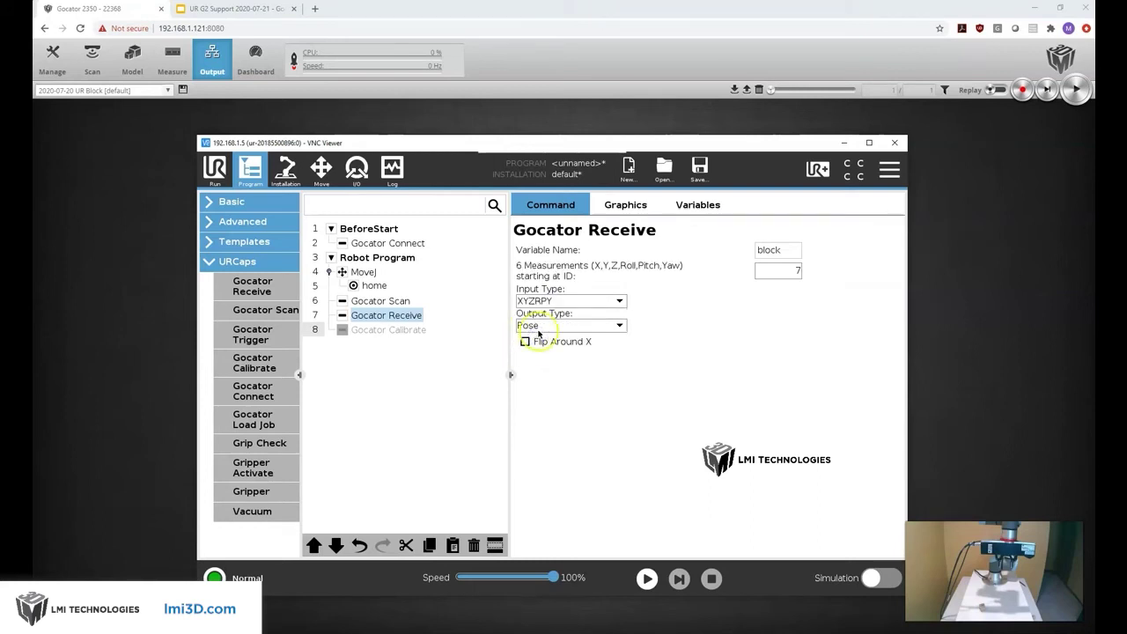
pyautogui.click(525, 341)
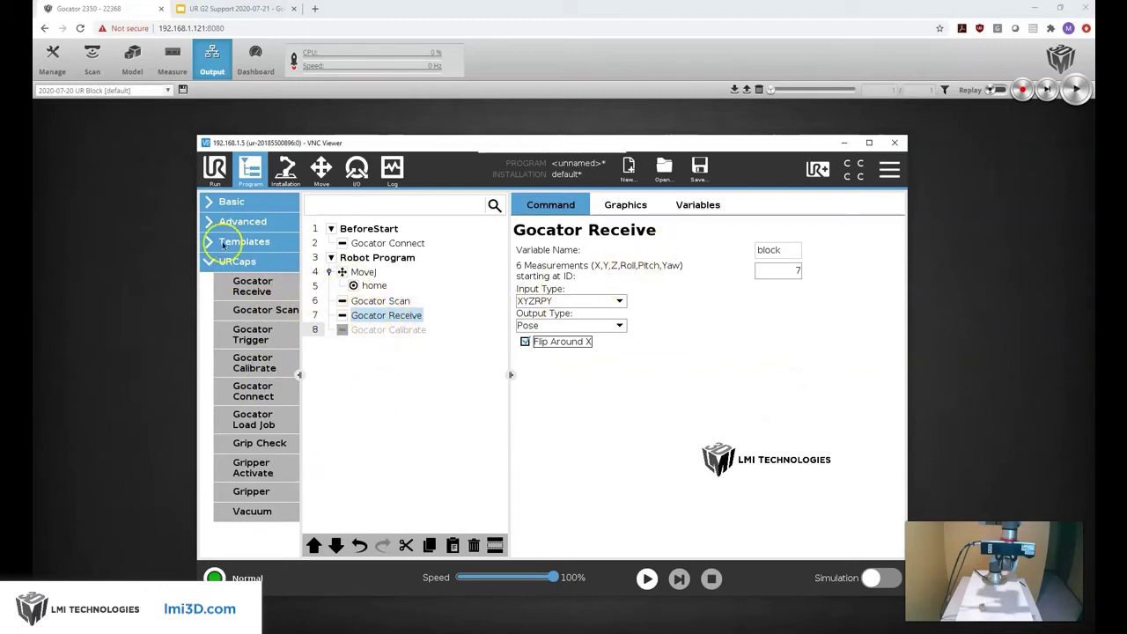
# Step: Add a MoveJ after Gocator Receive and make its waypoint a variable position that uses the block variable
pyautogui.click(229, 201)
pyautogui.click(246, 223)
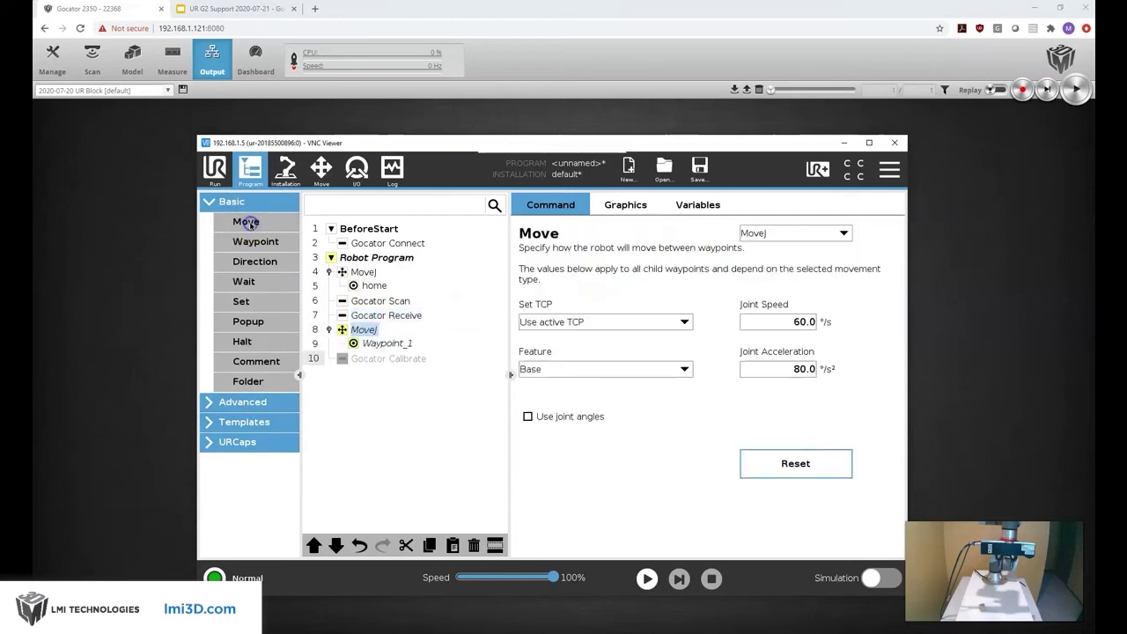
pyautogui.click(390, 344)
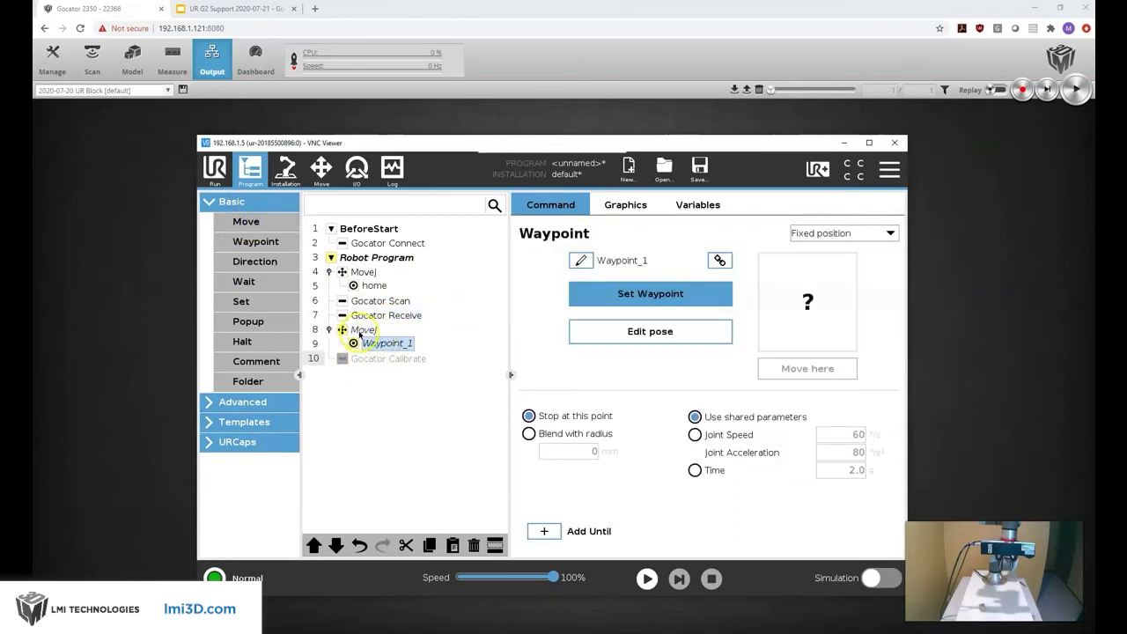
pyautogui.click(854, 234)
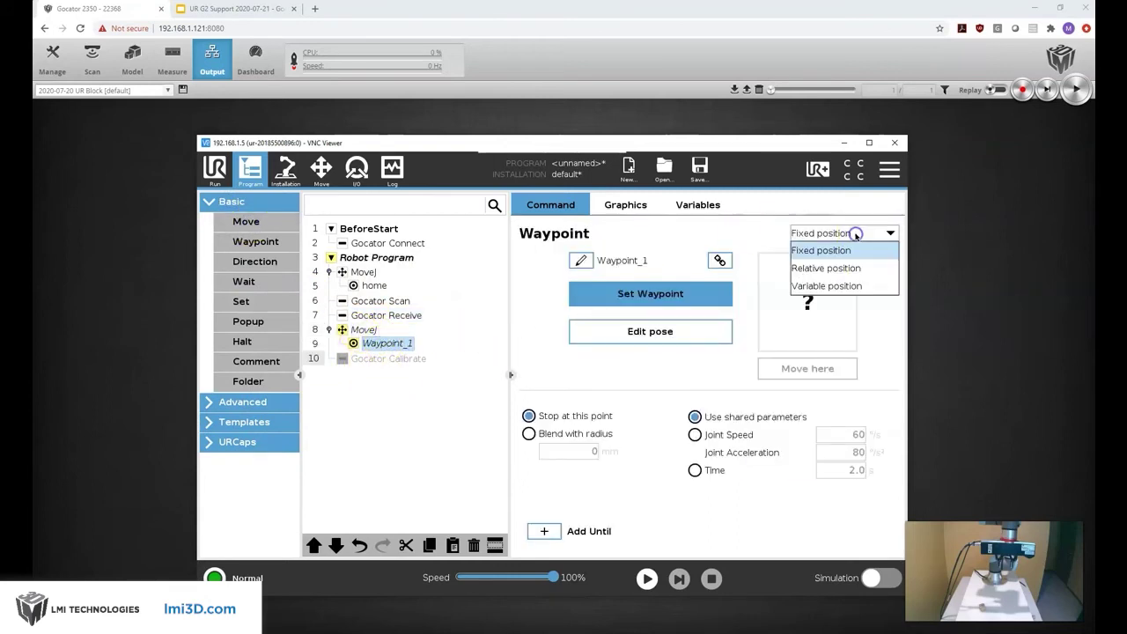
pyautogui.click(832, 285)
pyautogui.click(660, 278)
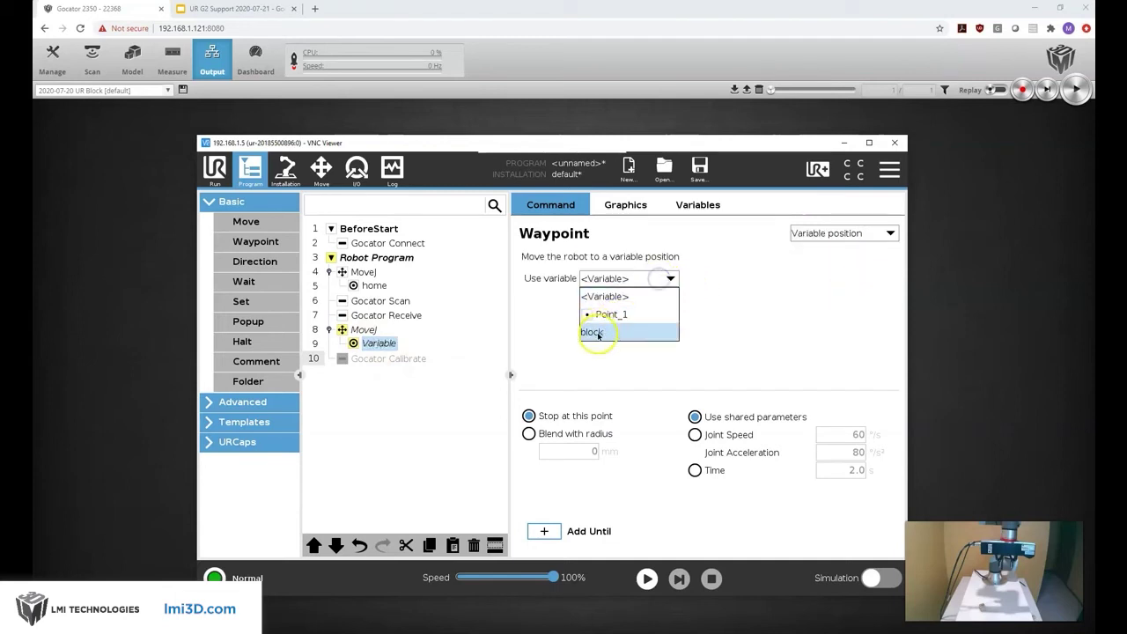
pyautogui.click(598, 334)
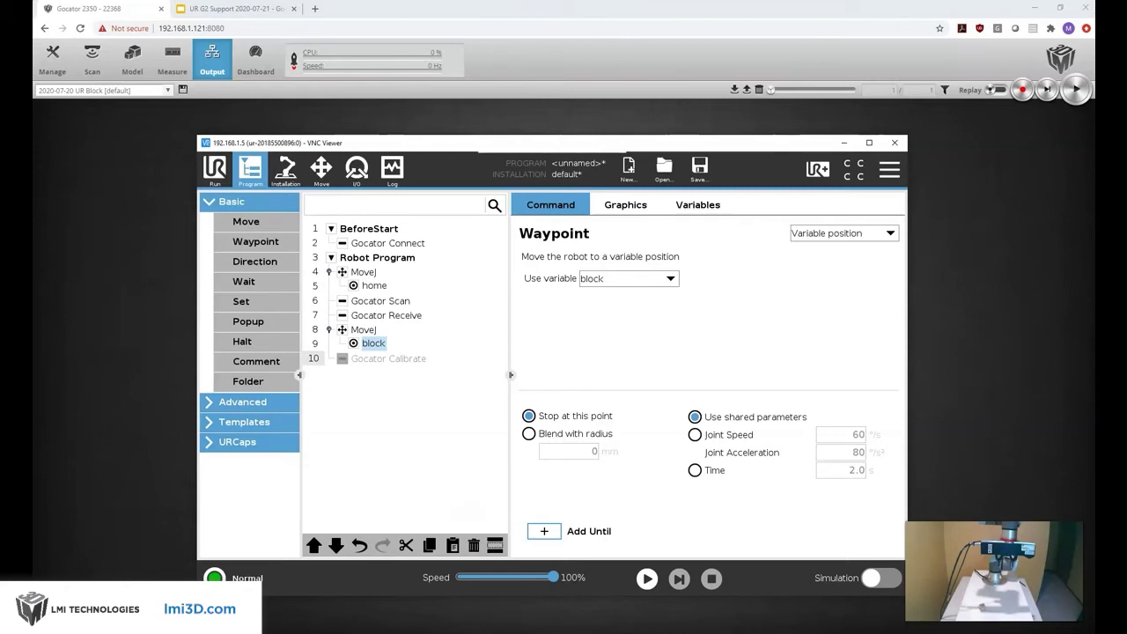
# Step: Add a Wait node of 1.0 seconds after the move to the block position
pyautogui.click(352, 331)
pyautogui.click(244, 281)
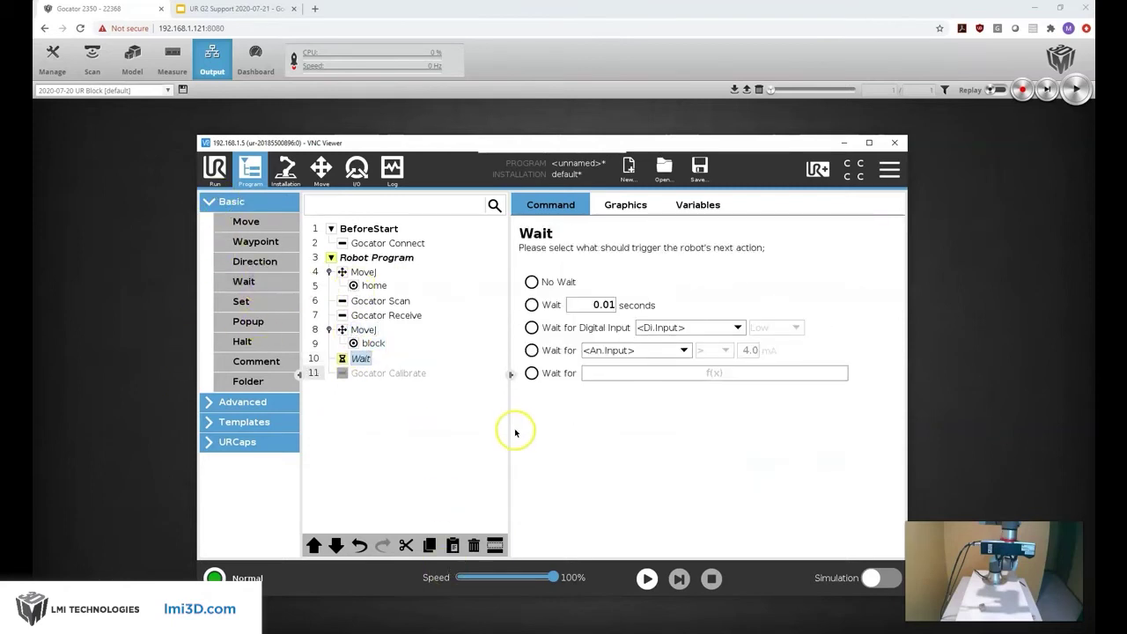
pyautogui.click(597, 306)
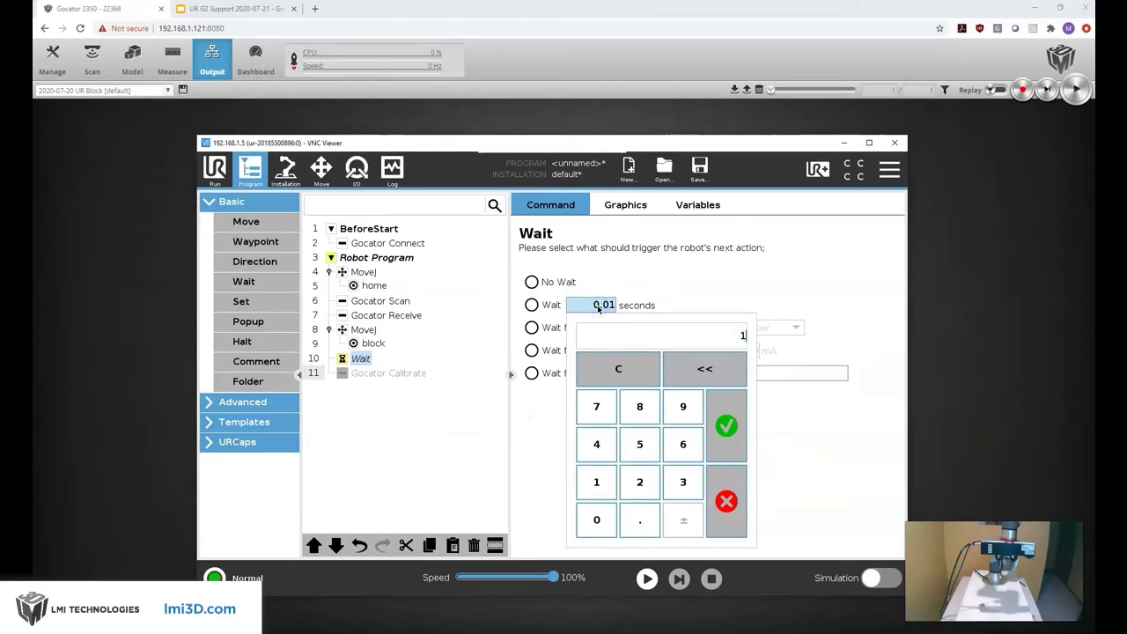
pyautogui.click(726, 426)
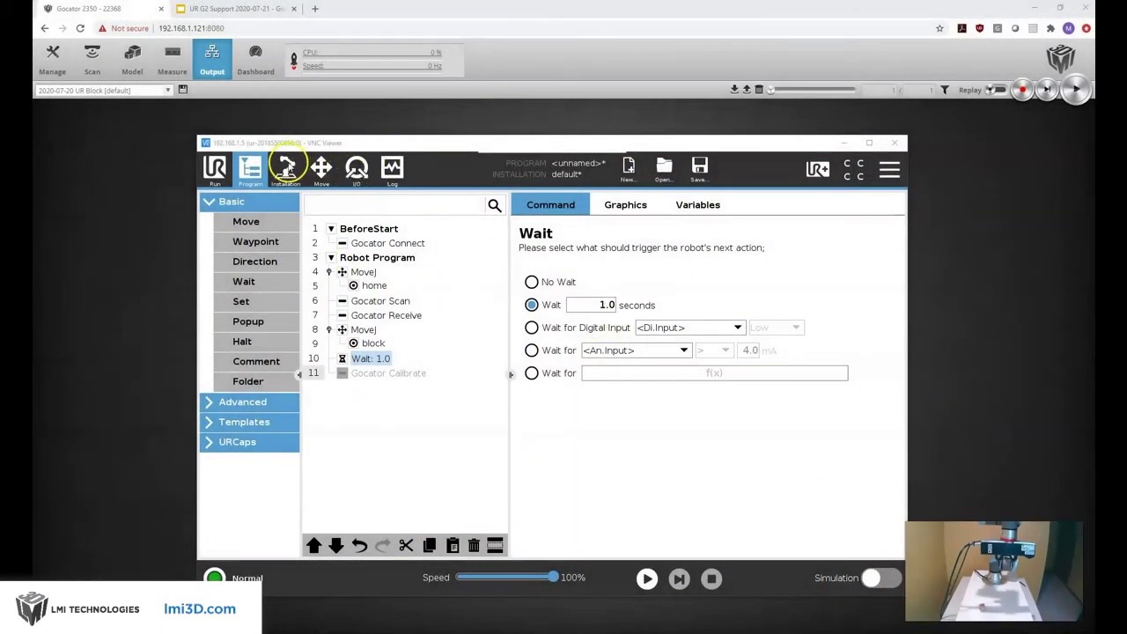
# Step: Jog the robot's TCP orientation to tilt the tool to an RX of about 3.400 rad
pyautogui.click(321, 169)
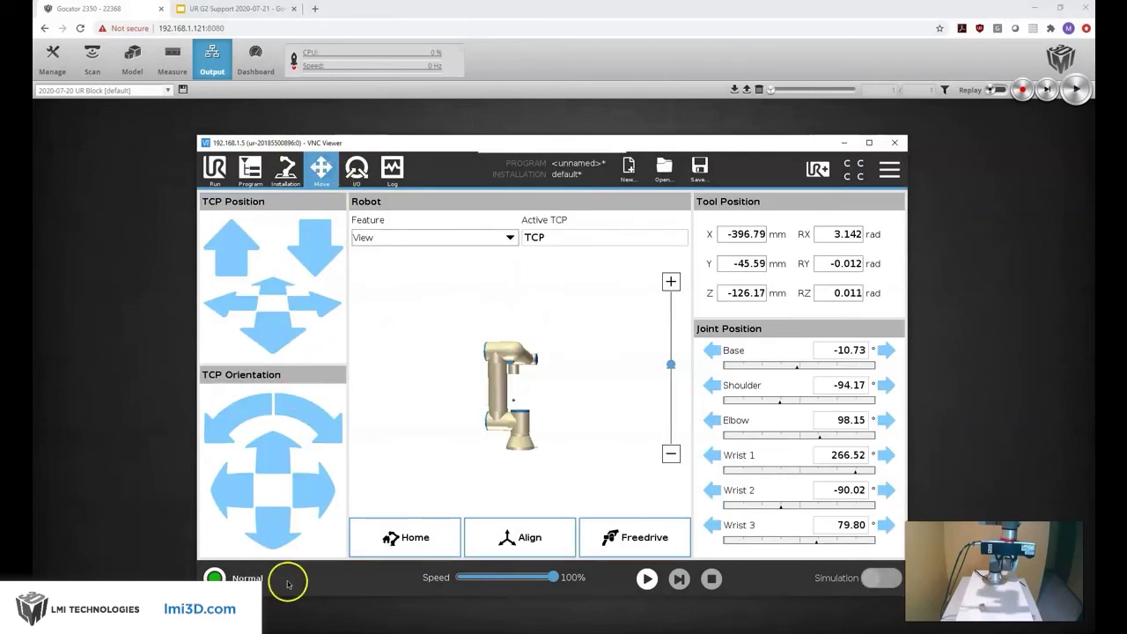
pyautogui.click(238, 491)
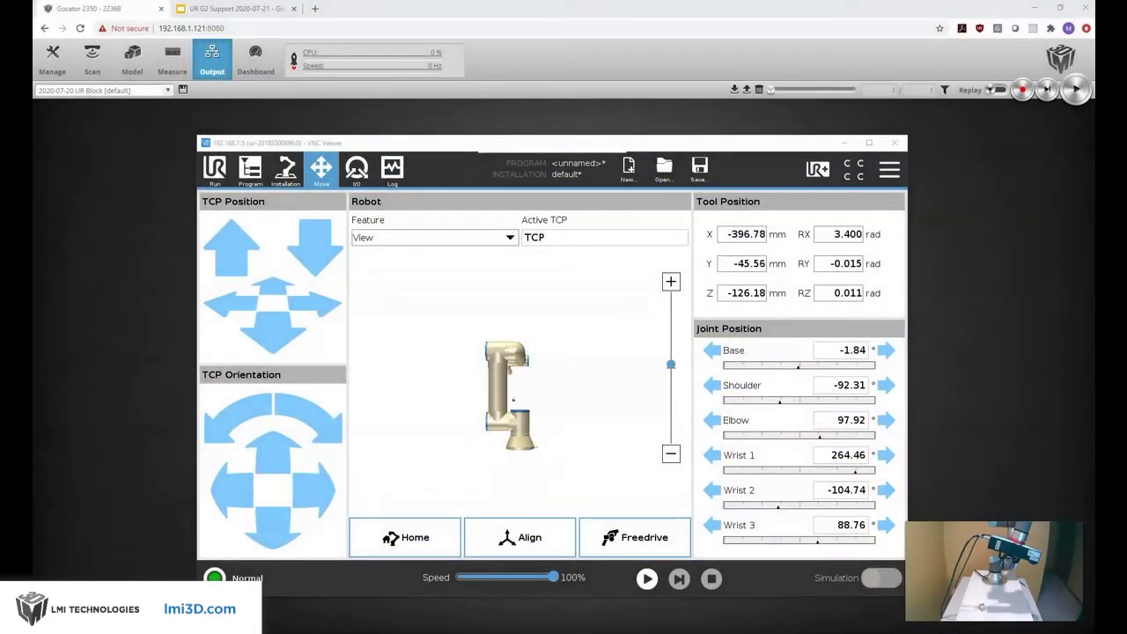
# Step: Return to the program tree and set the Robot Program to loop forever
pyautogui.click(250, 169)
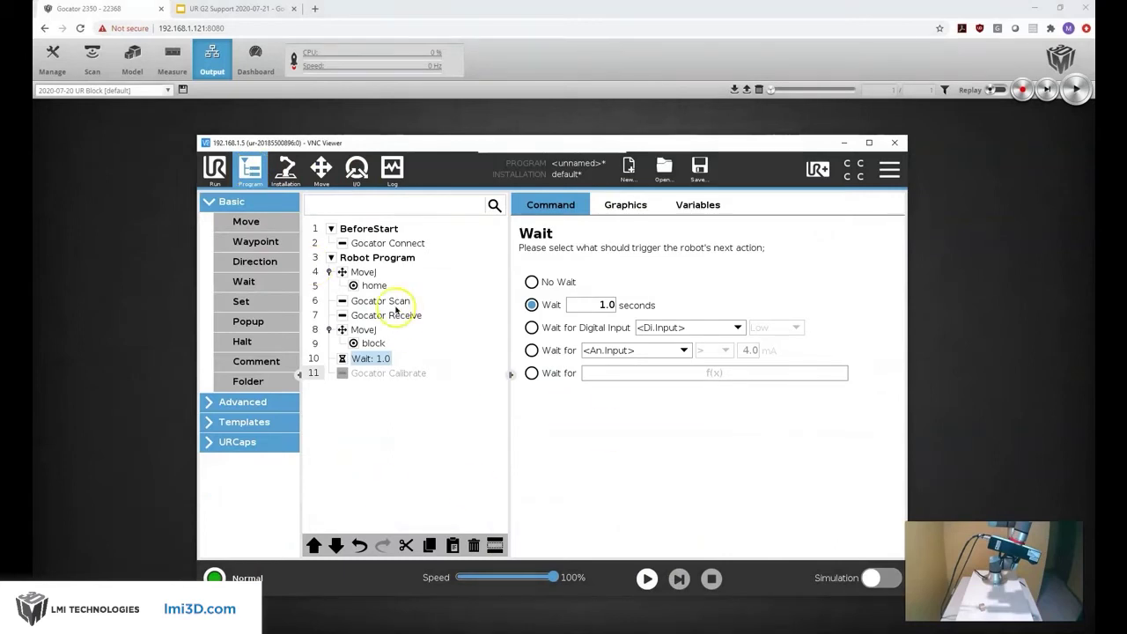
pyautogui.click(392, 258)
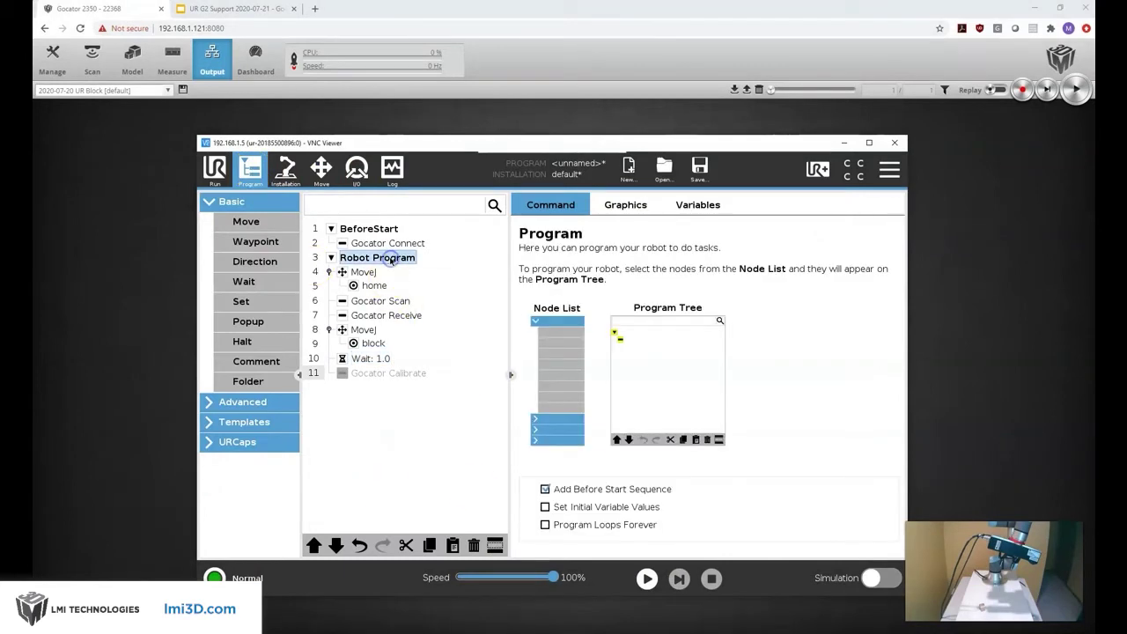
pyautogui.click(545, 525)
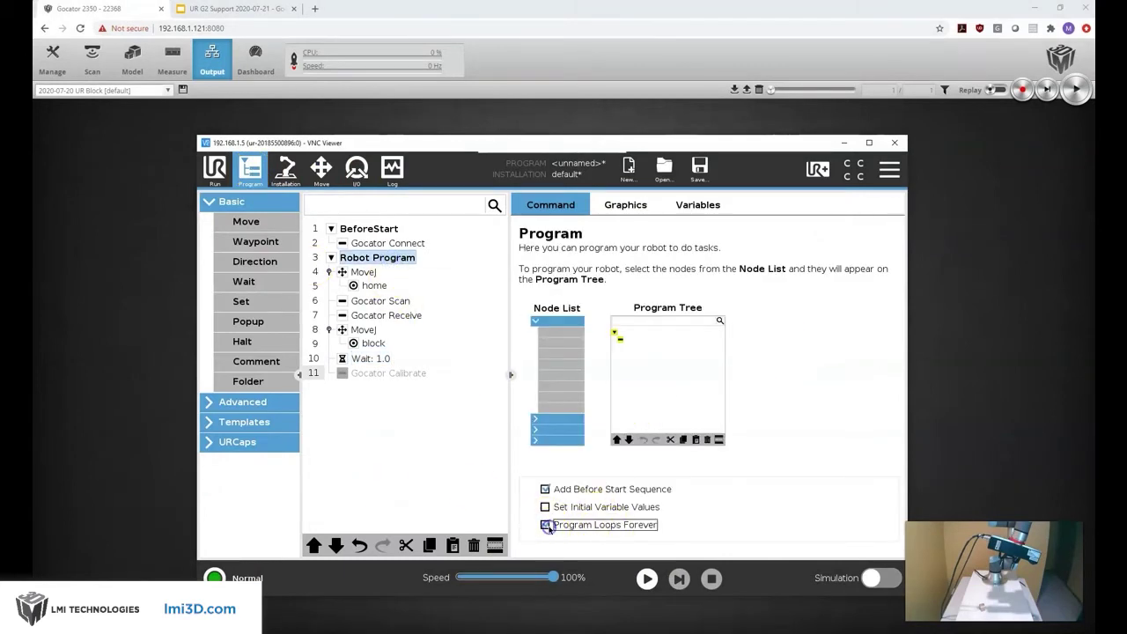
# Step: Move the robot to the program's start position and play the program from Robot Program
pyautogui.click(648, 578)
pyautogui.click(701, 503)
pyautogui.click(745, 359)
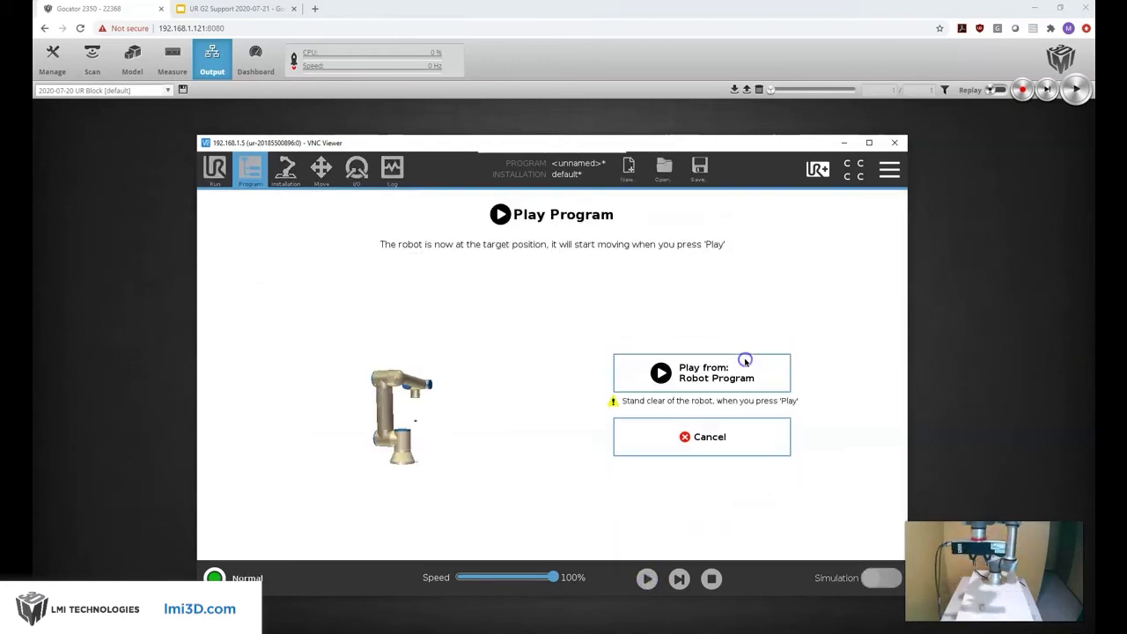
pyautogui.click(669, 377)
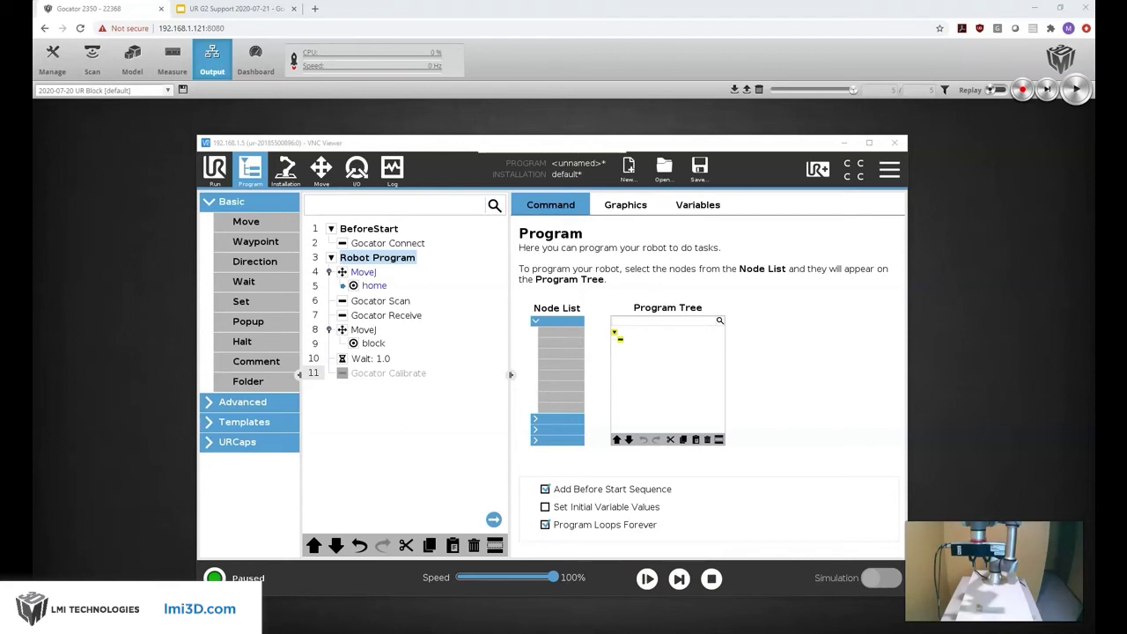
# Step: Add an Assignment after the block MoveJ that sets block to pose_trans(block, p[0,0,0.010,0,0,0])
pyautogui.click(361, 331)
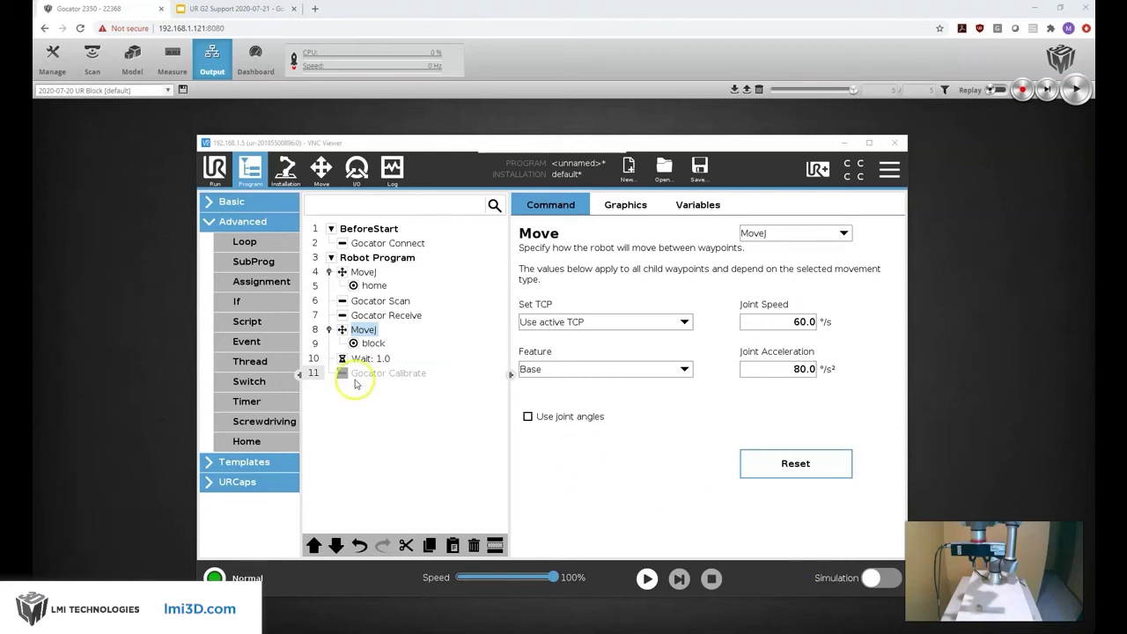
pyautogui.click(242, 283)
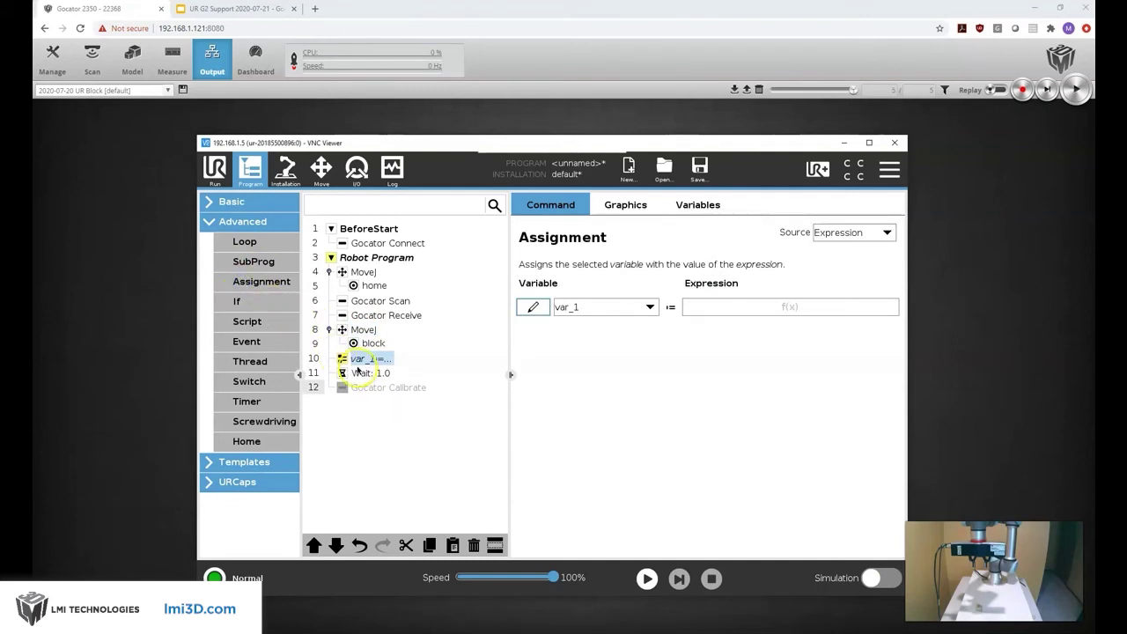
pyautogui.click(606, 308)
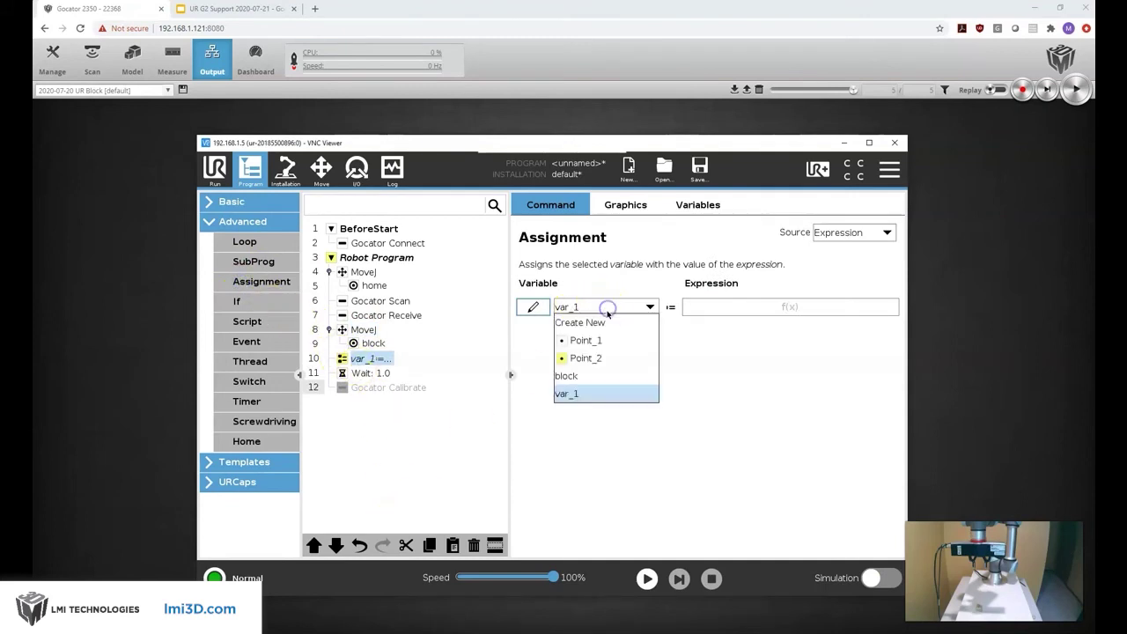
pyautogui.click(588, 377)
pyautogui.click(739, 308)
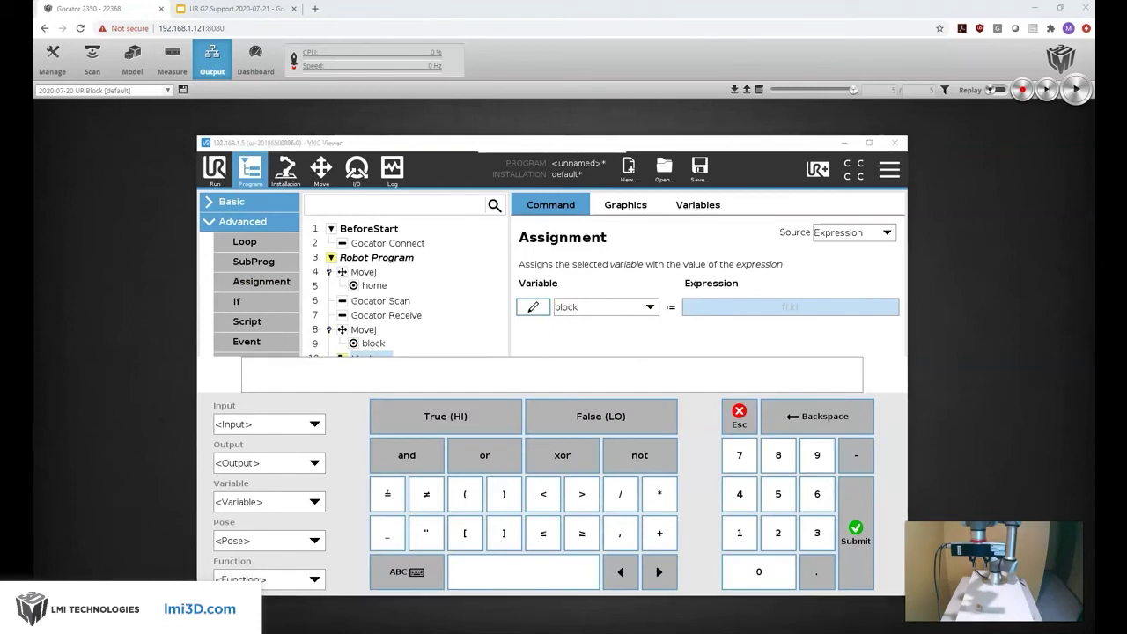
pyautogui.click(411, 369)
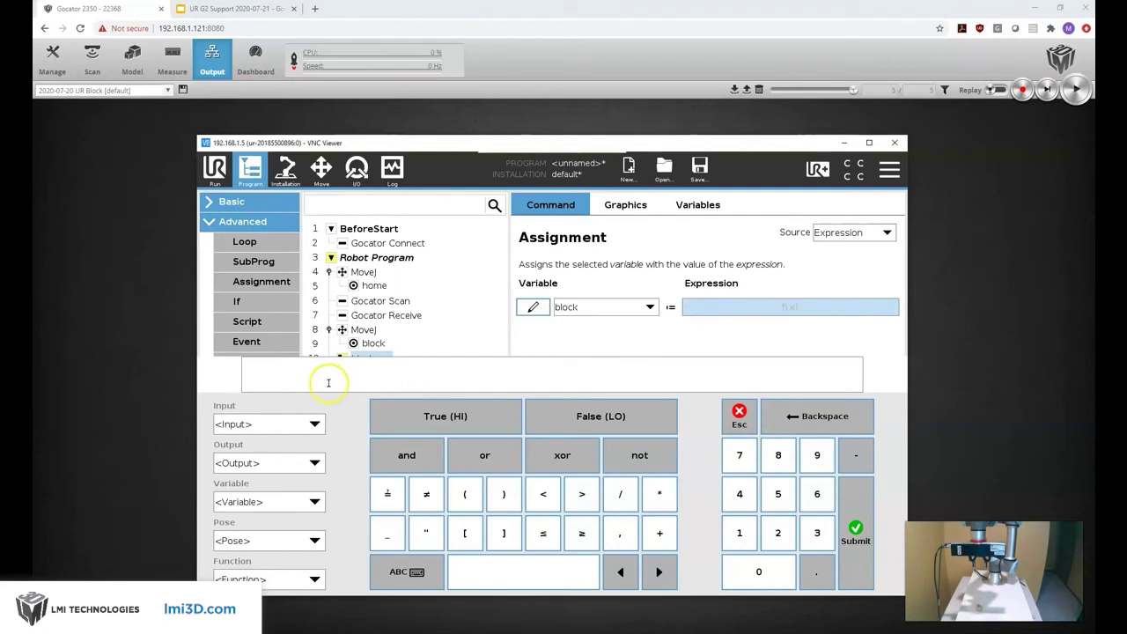
pyautogui.write('pose_trans(block, p[0,0,0.010,0,0,0])')
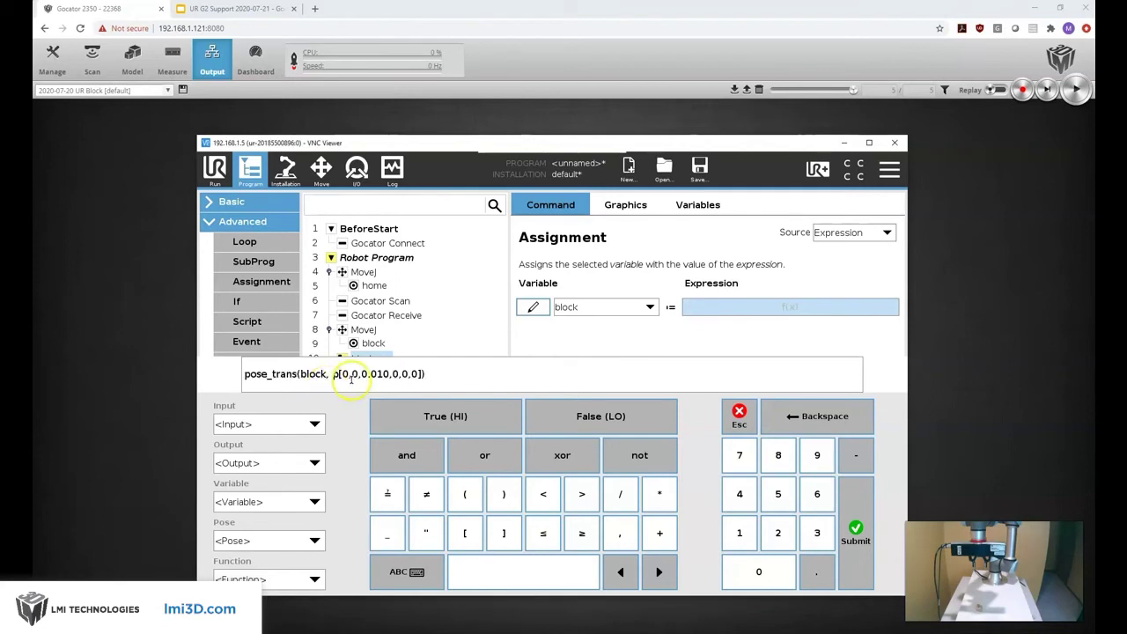
pyautogui.click(854, 533)
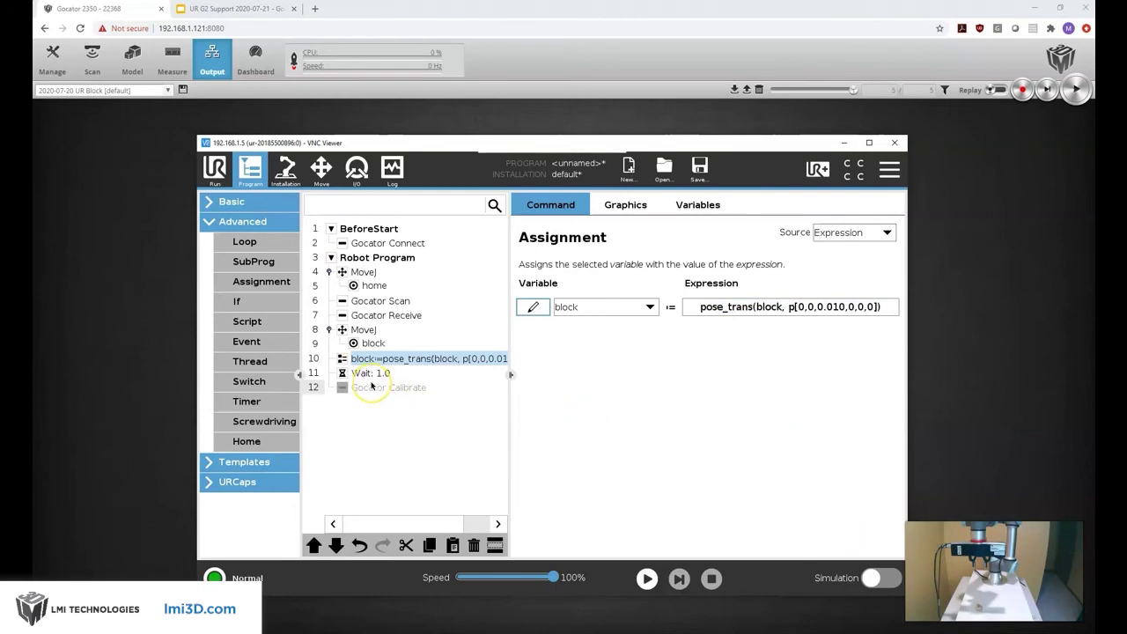
# Step: Add a Gripper node after the block assignment and save its action with the position set to 70%
pyautogui.click(229, 483)
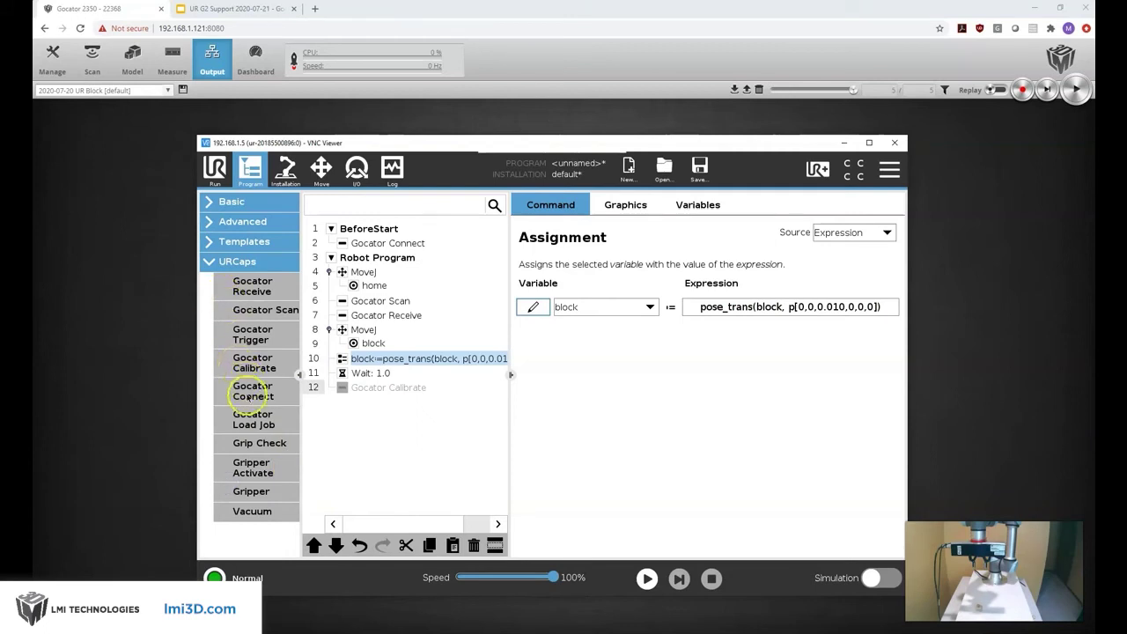
pyautogui.click(252, 492)
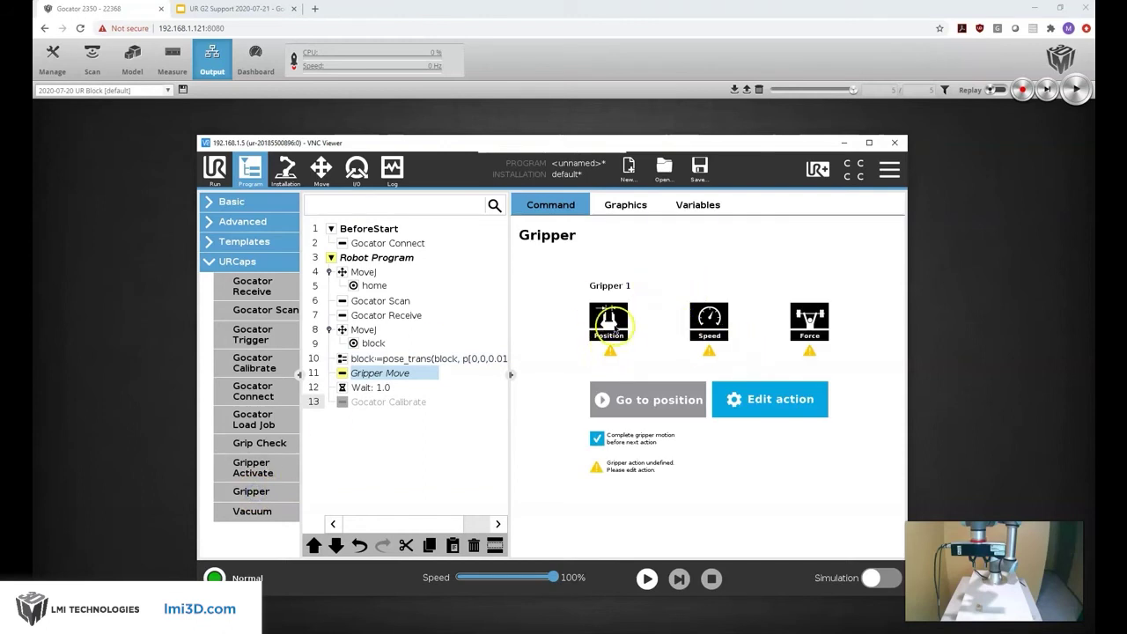
pyautogui.click(775, 399)
pyautogui.click(419, 267)
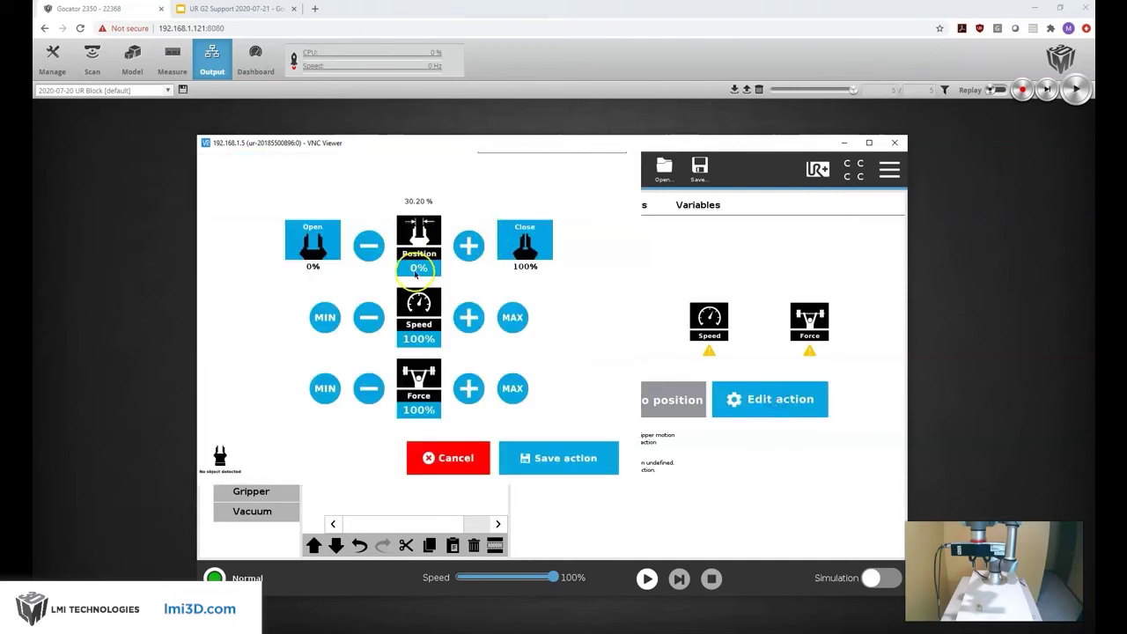
pyautogui.write('70')
pyautogui.write('pose_trans(block, p[0,0,0.010,0,0,0])')
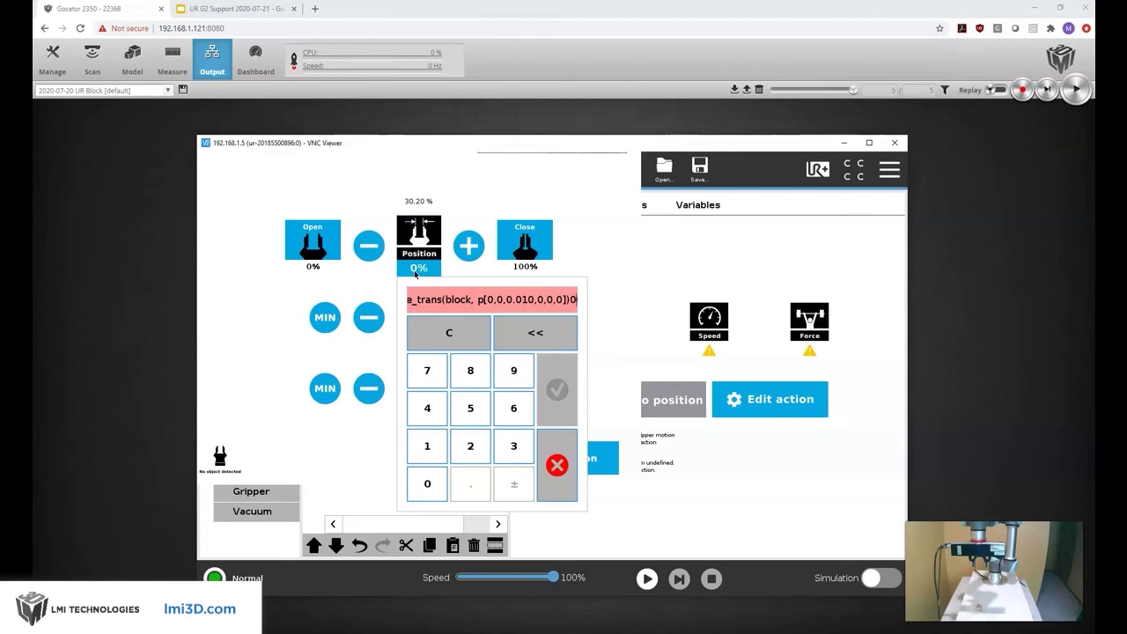
pyautogui.hotkey('ctrl', 'z')
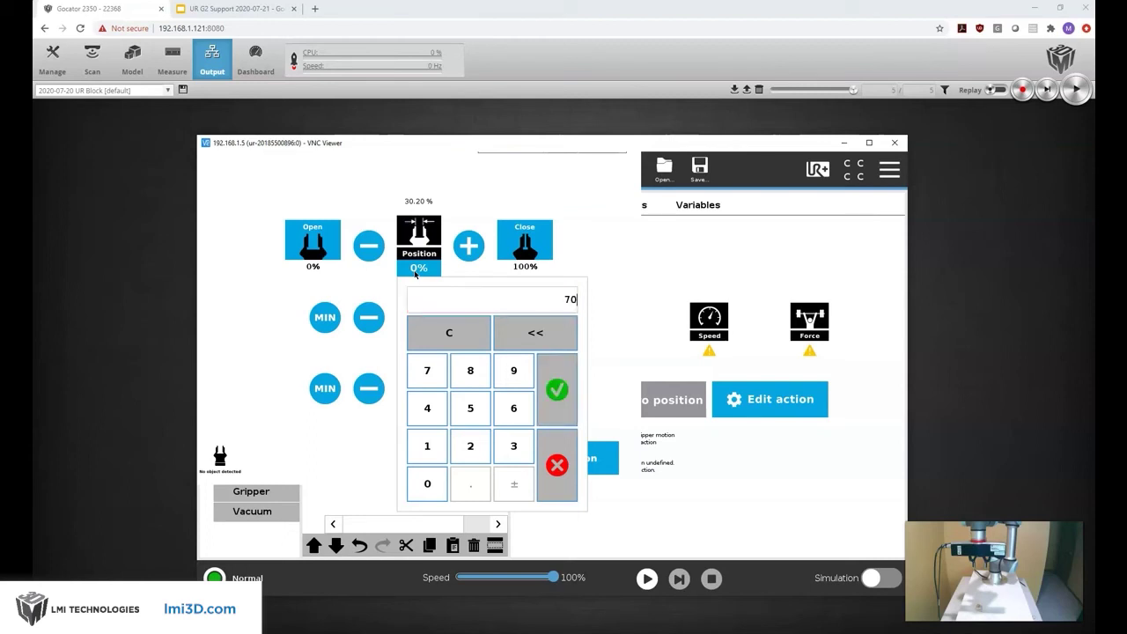
pyautogui.press('Return')
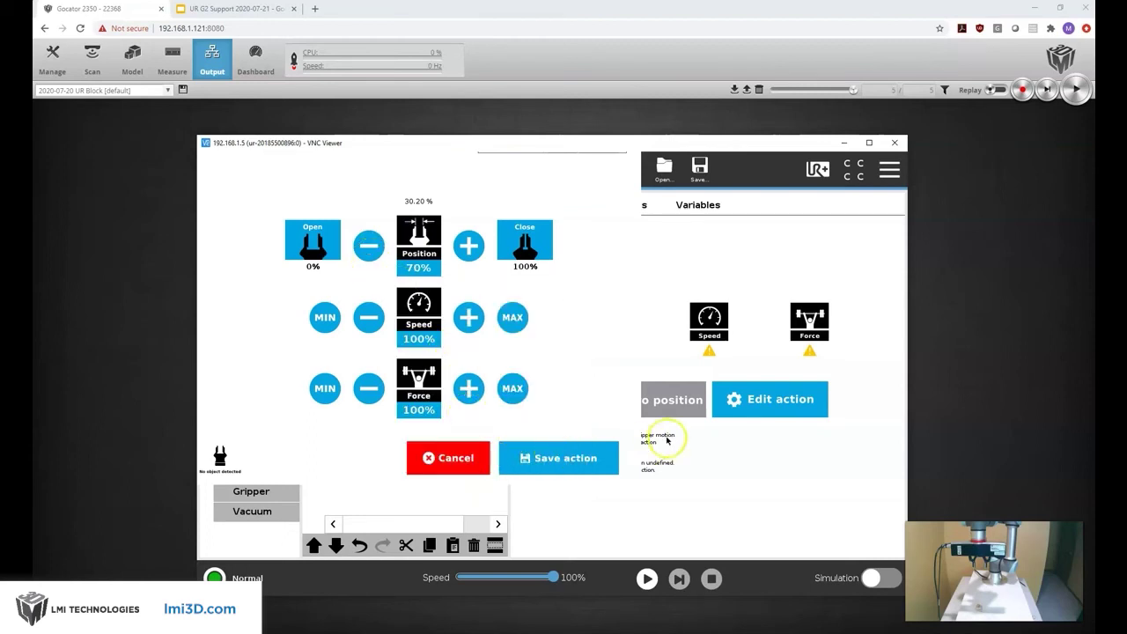
pyautogui.click(537, 458)
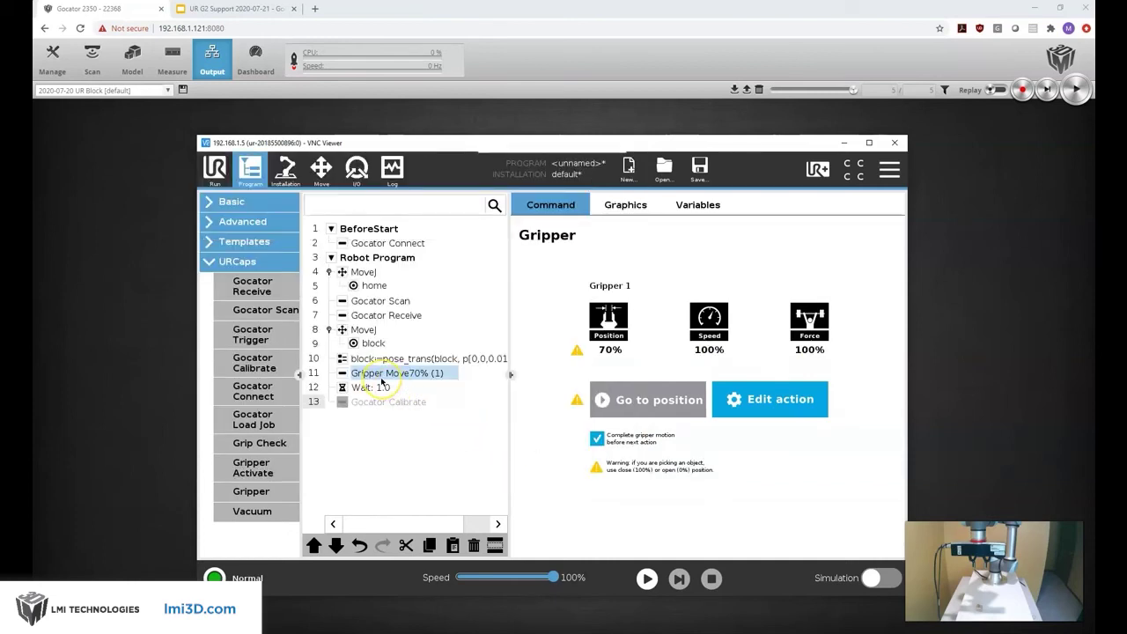
# Step: Move the block MoveJ below the pose_trans assignment and place a copy of the home MoveJ after the 70% gripper move
pyautogui.click(363, 329)
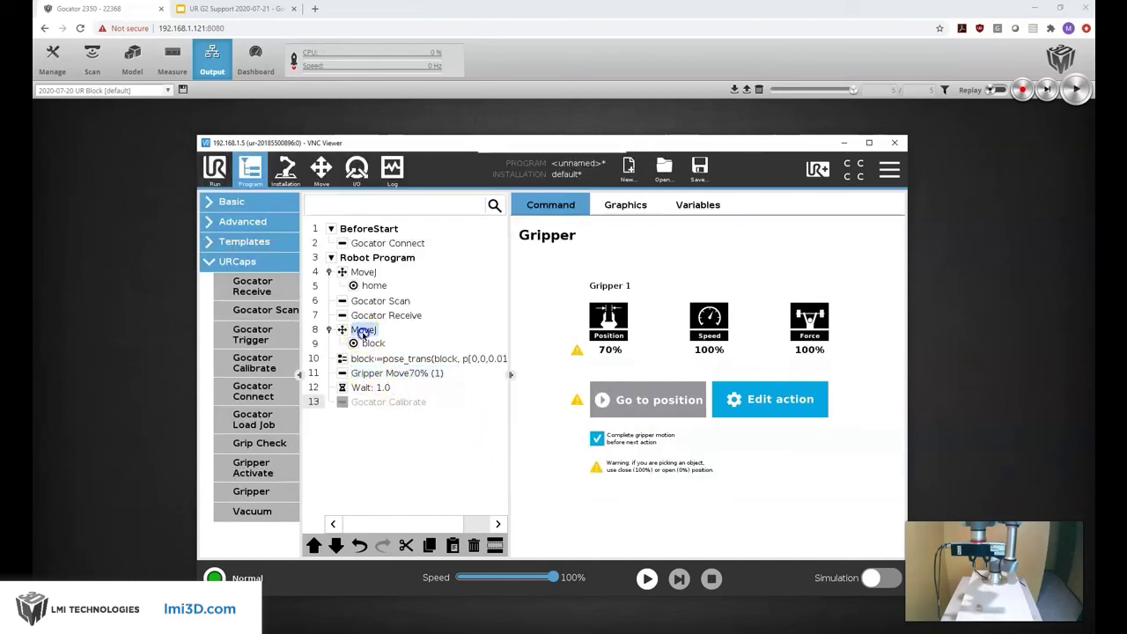
pyautogui.click(335, 546)
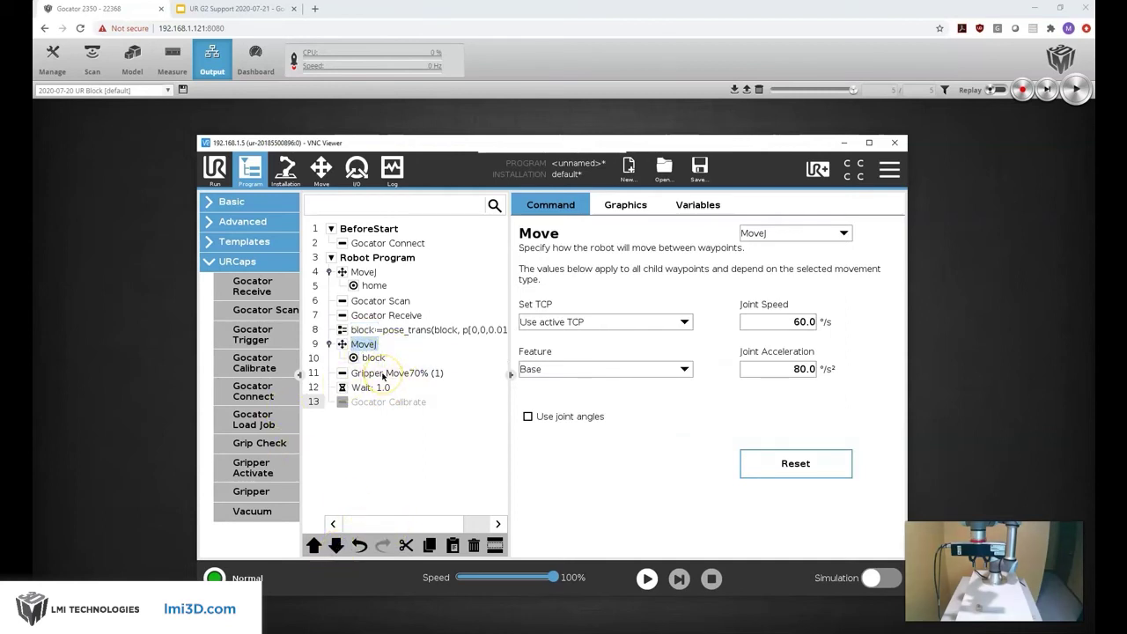
pyautogui.click(432, 546)
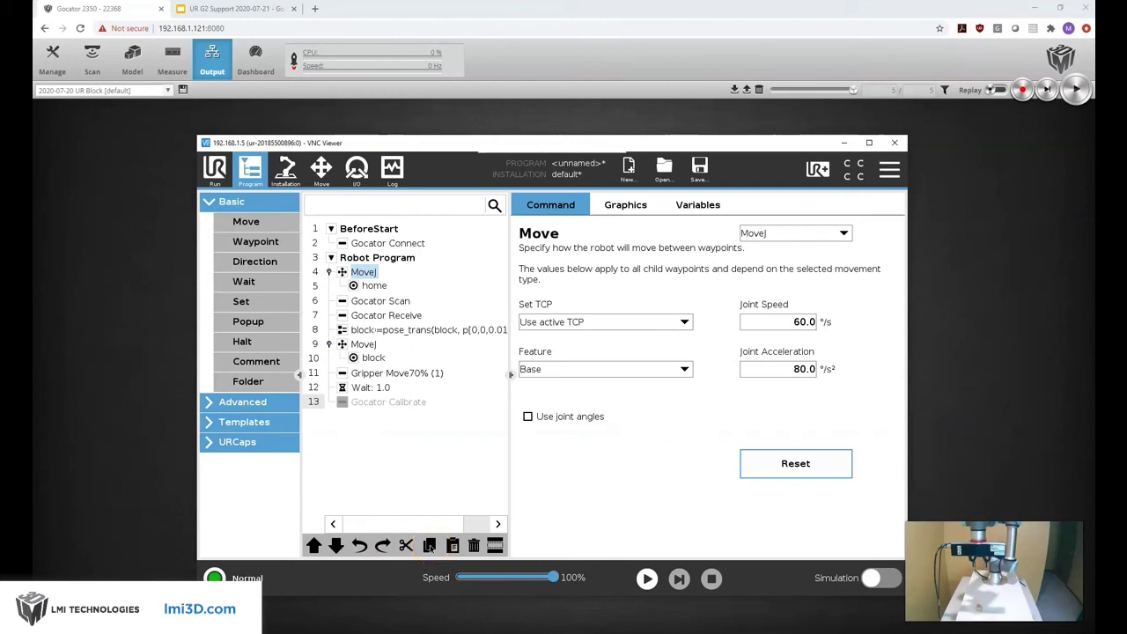
pyautogui.click(453, 546)
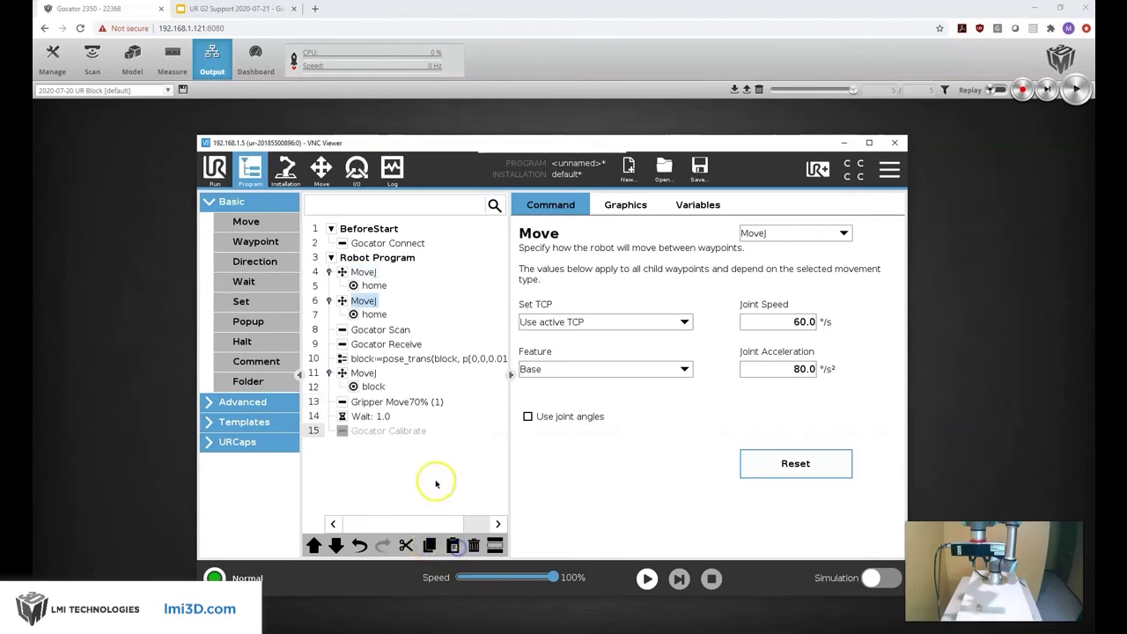
pyautogui.click(335, 546)
pyautogui.click(335, 545)
pyautogui.click(335, 546)
pyautogui.click(335, 546)
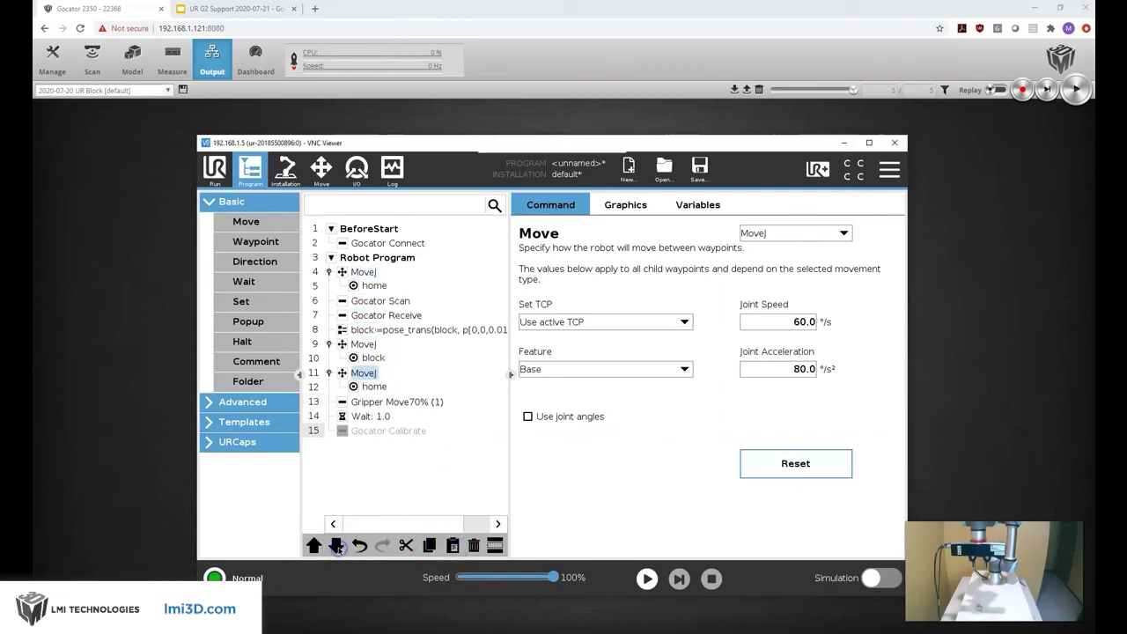
pyautogui.click(335, 546)
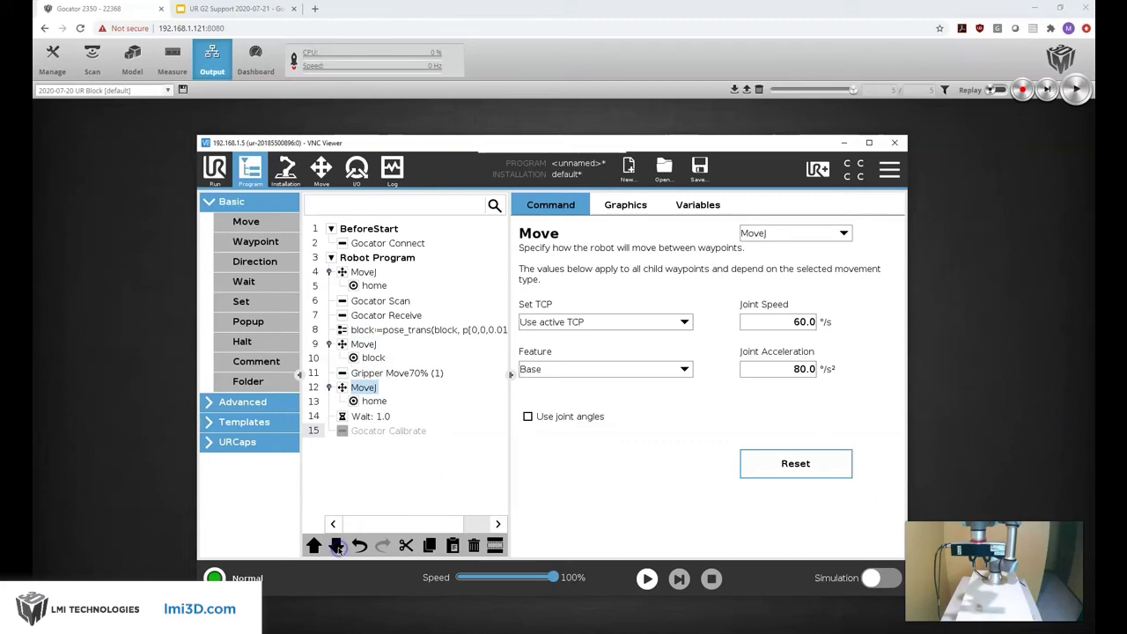
# Step: Duplicate the gripper move, place the copy after the second home MoveJ and set its position to 30%
pyautogui.click(380, 373)
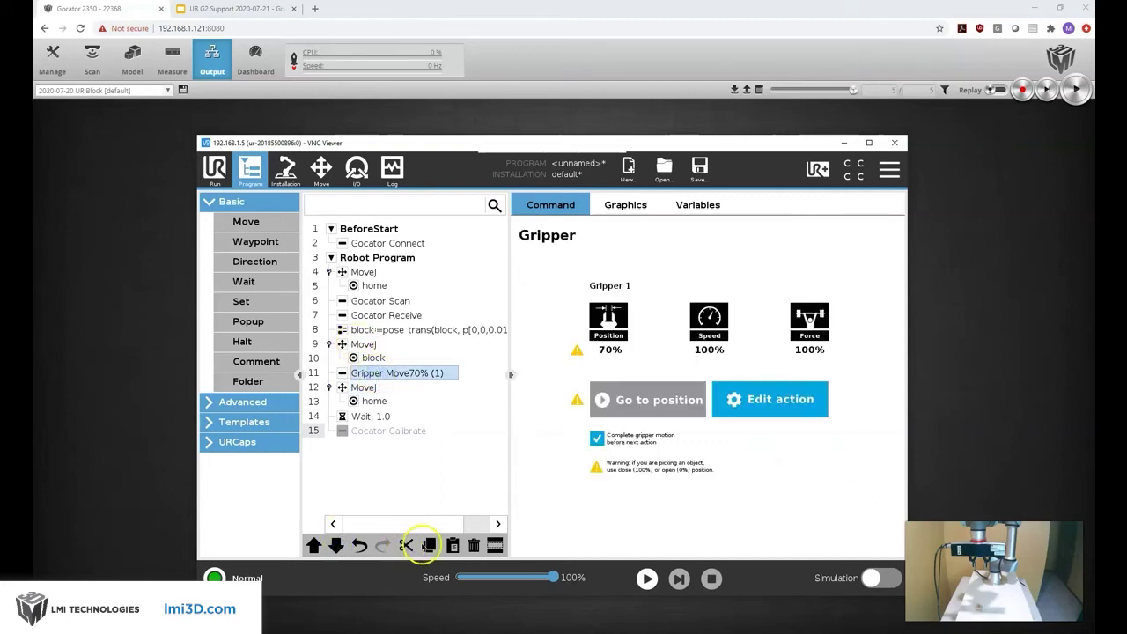
pyautogui.click(451, 546)
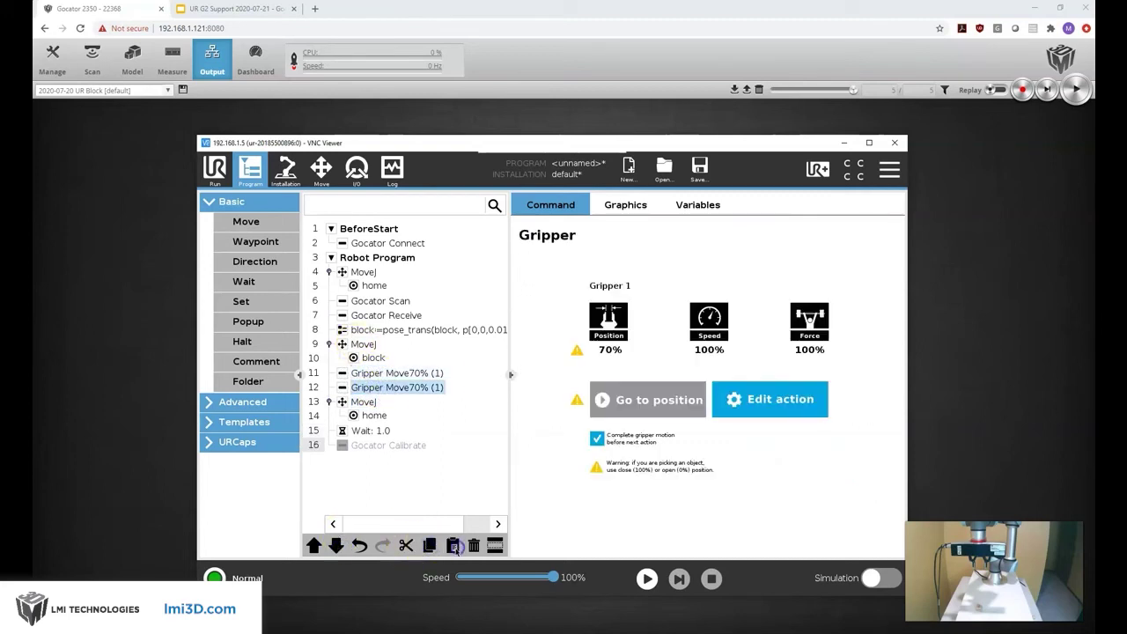
pyautogui.click(335, 546)
pyautogui.click(410, 420)
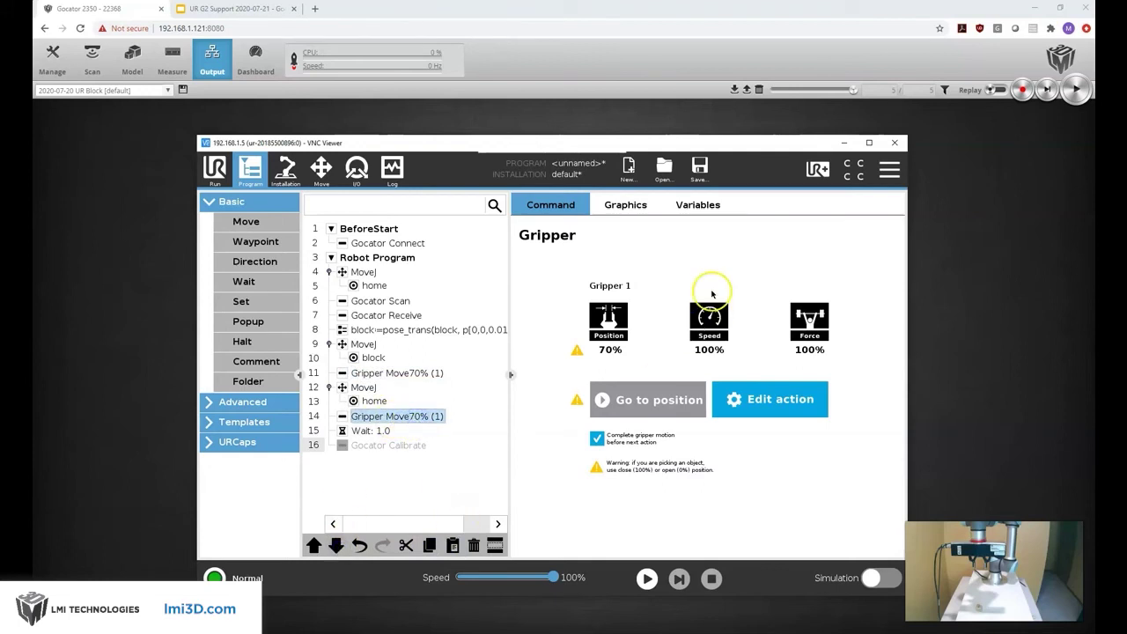
pyautogui.click(732, 401)
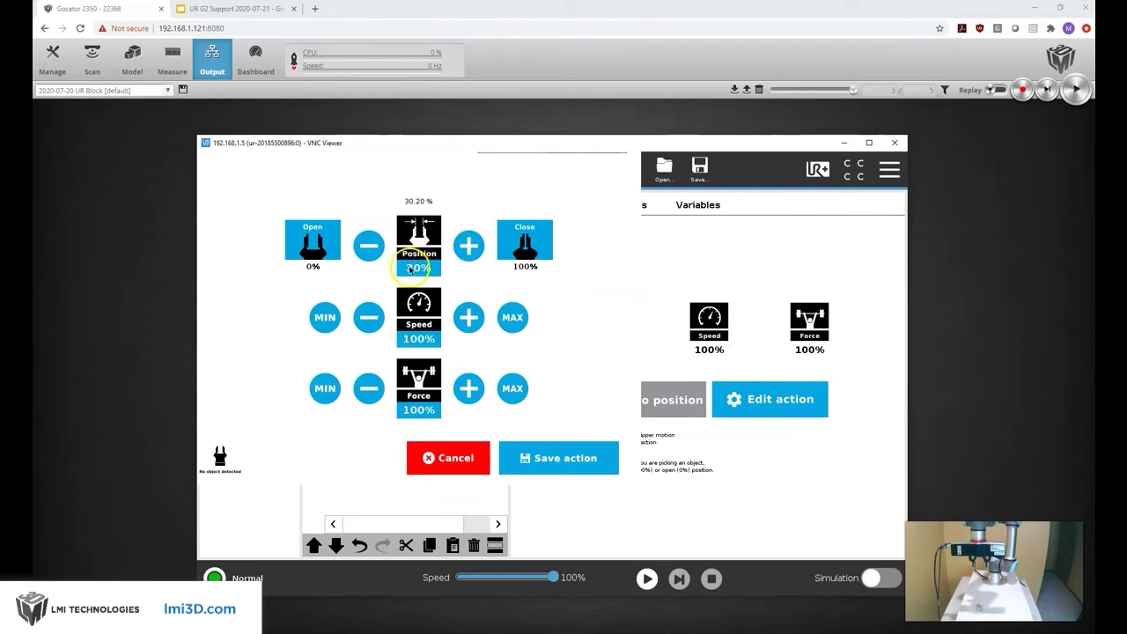
pyautogui.click(544, 458)
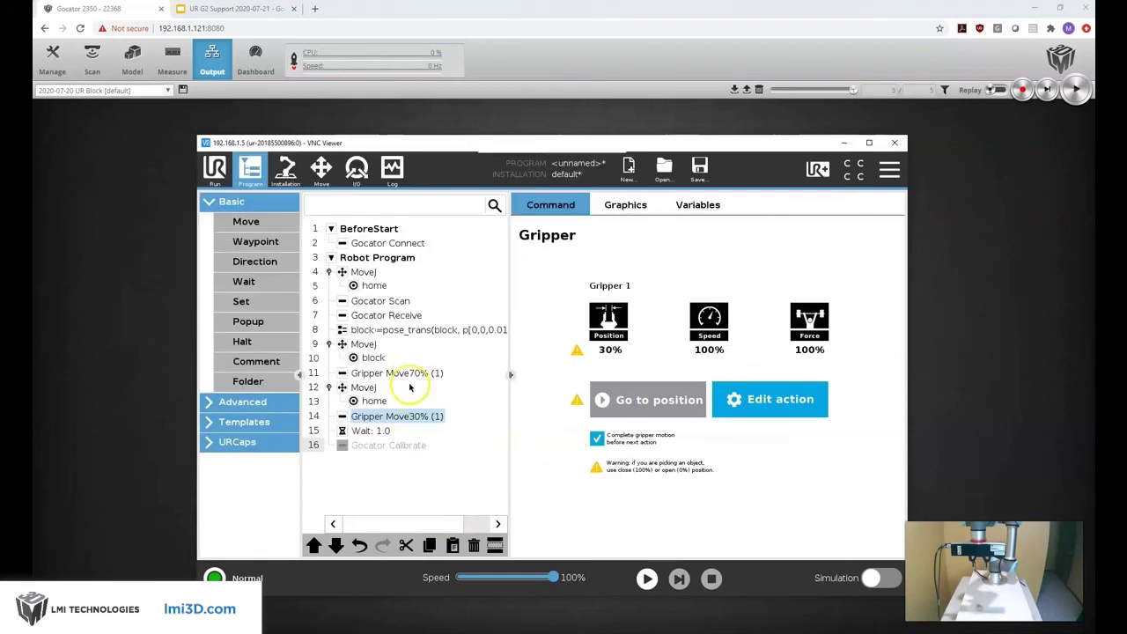
# Step: Duplicate the 1.0-second Wait and place the copy between the block MoveJ and the 70% gripper move
pyautogui.click(365, 431)
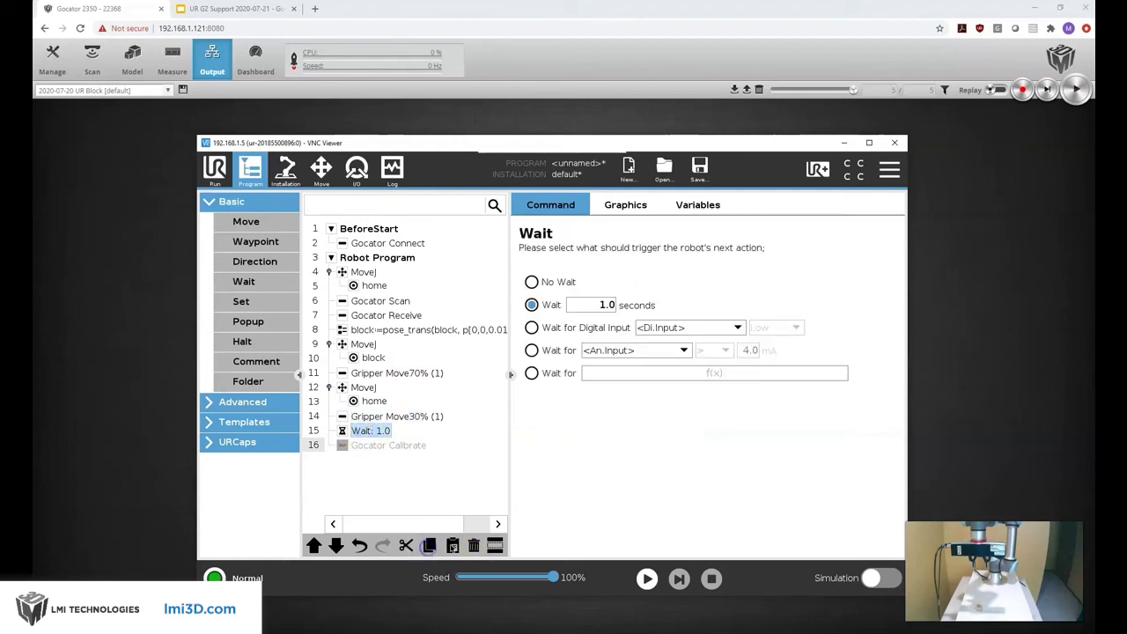
pyautogui.click(452, 545)
pyautogui.click(314, 546)
pyautogui.click(315, 546)
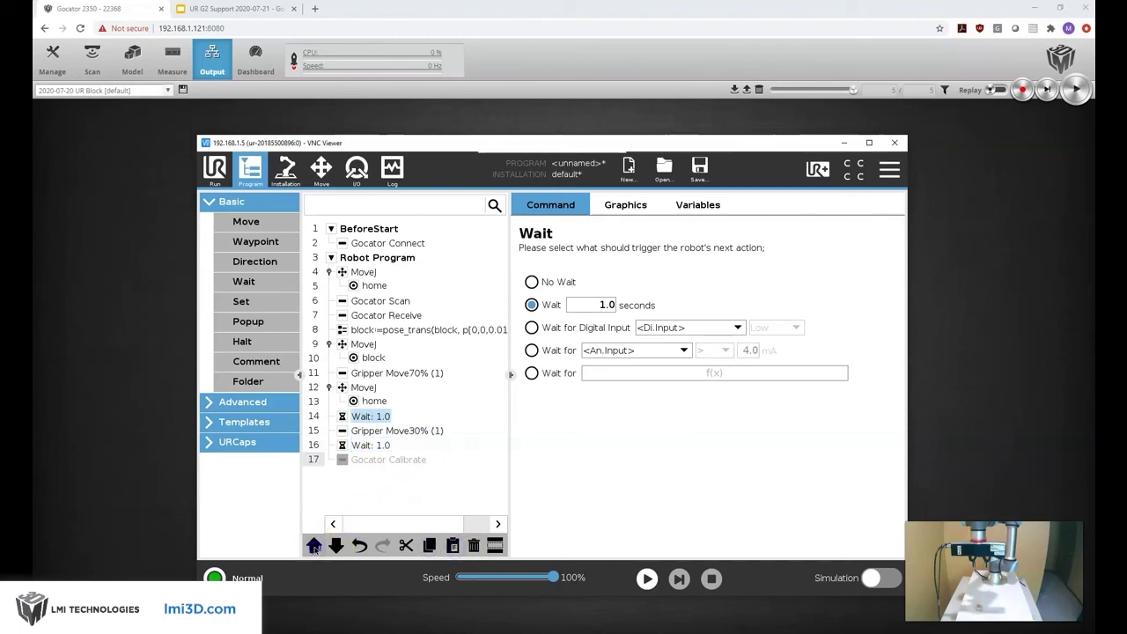
pyautogui.click(315, 546)
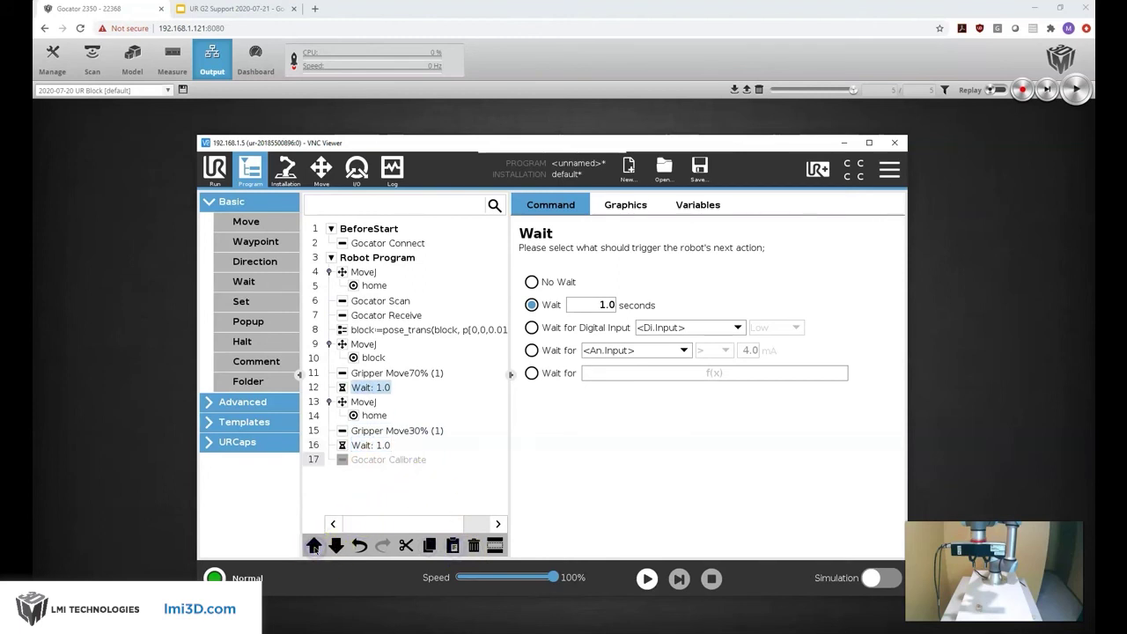
pyautogui.click(314, 546)
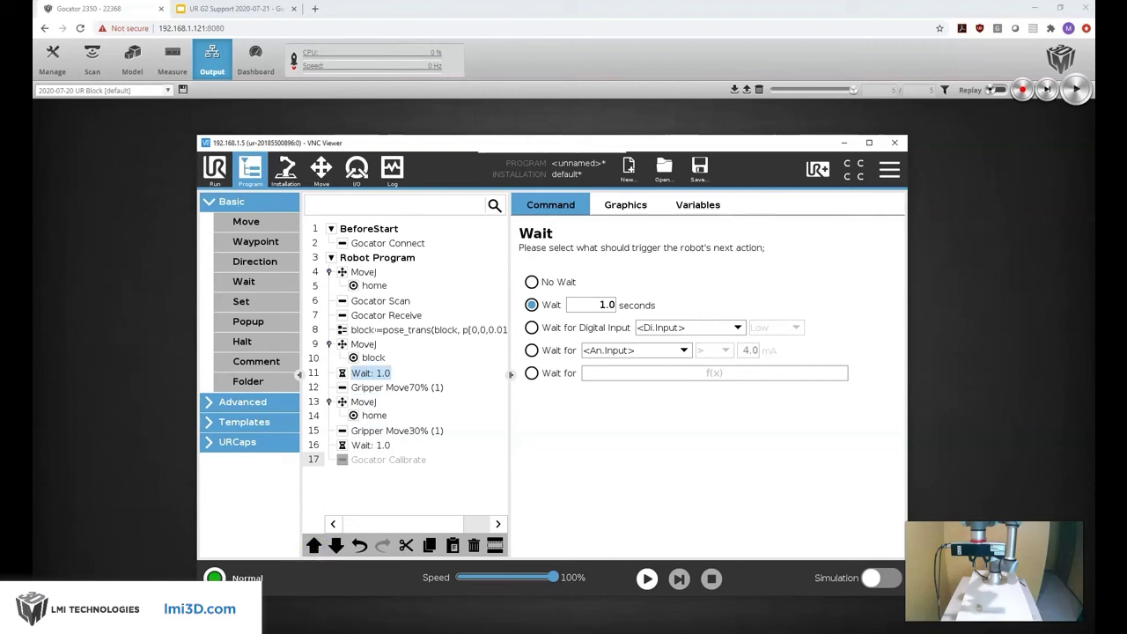
# Step: Add a Gripper Activate node at the beginning of the BeforeStart sequence
pyautogui.click(374, 228)
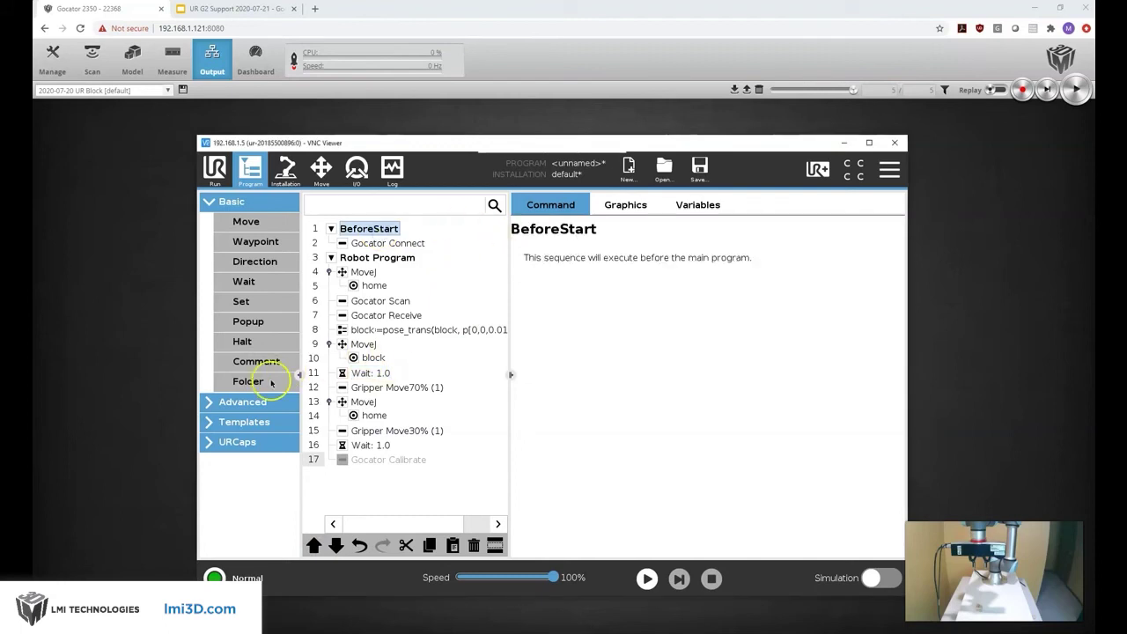
pyautogui.click(208, 442)
pyautogui.click(239, 464)
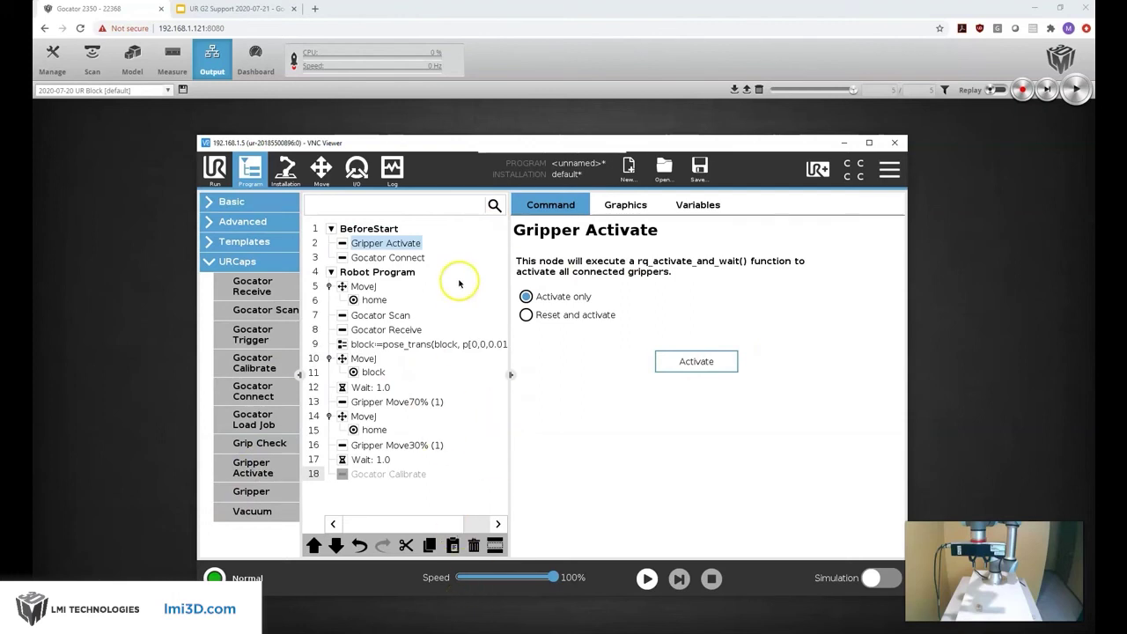
# Step: Start the program and move the robot into its home position so that the pick sequence runs
pyautogui.click(646, 579)
pyautogui.click(695, 499)
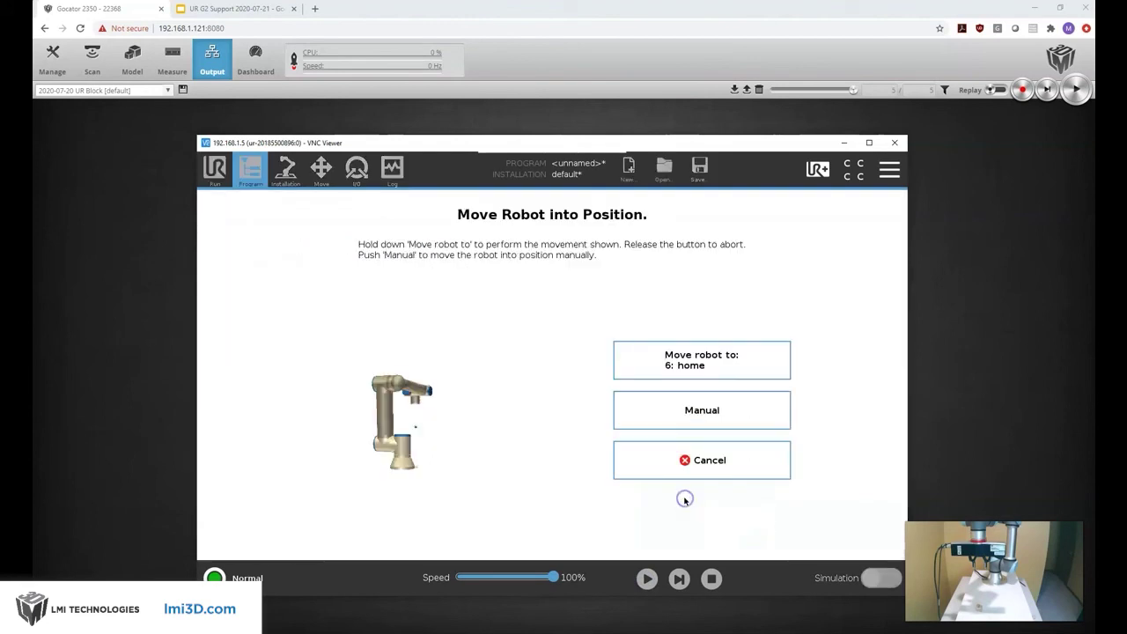
pyautogui.click(691, 363)
pyautogui.click(691, 366)
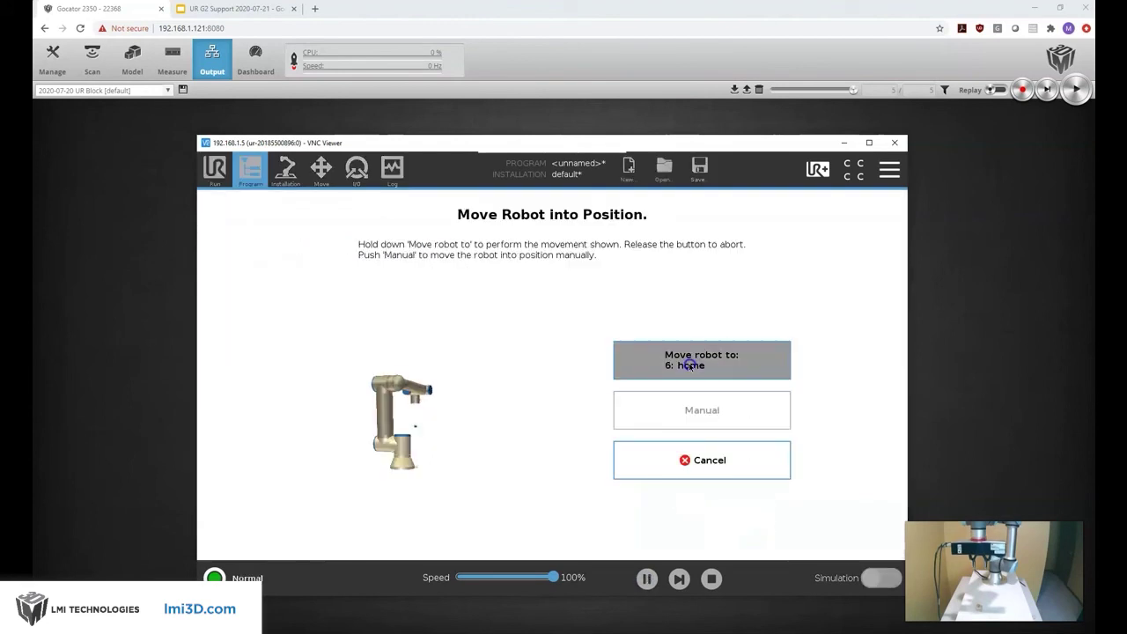
pyautogui.click(689, 369)
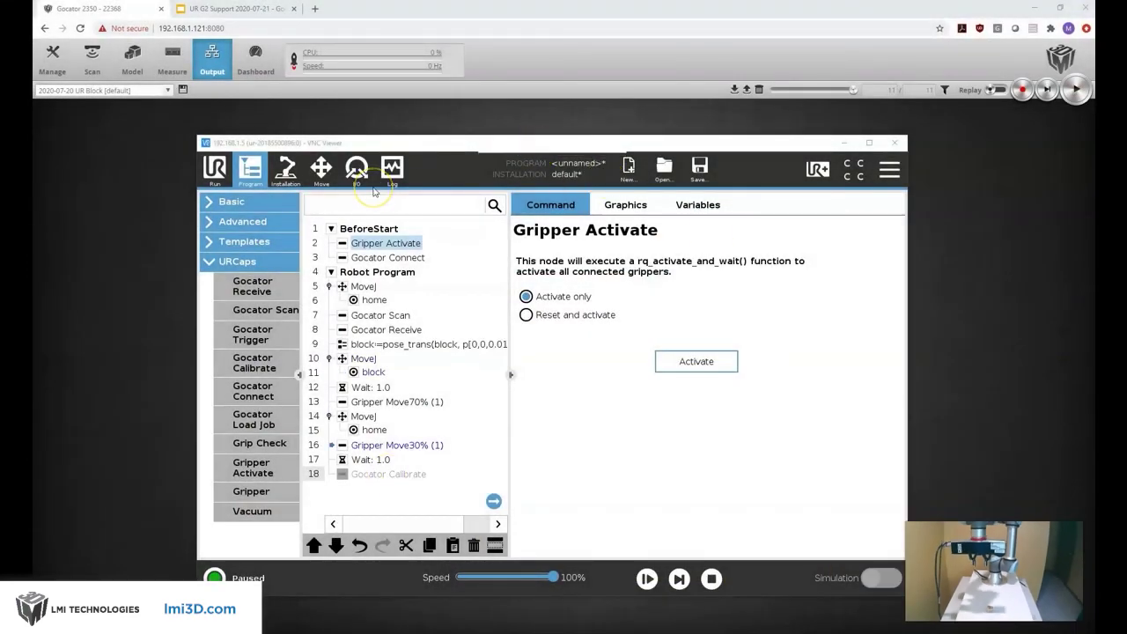
# Step: Switch to the Gocator web interface, open the HTML user manual and expand its Universal Robots Integration topics under Integrations
pyautogui.click(55, 61)
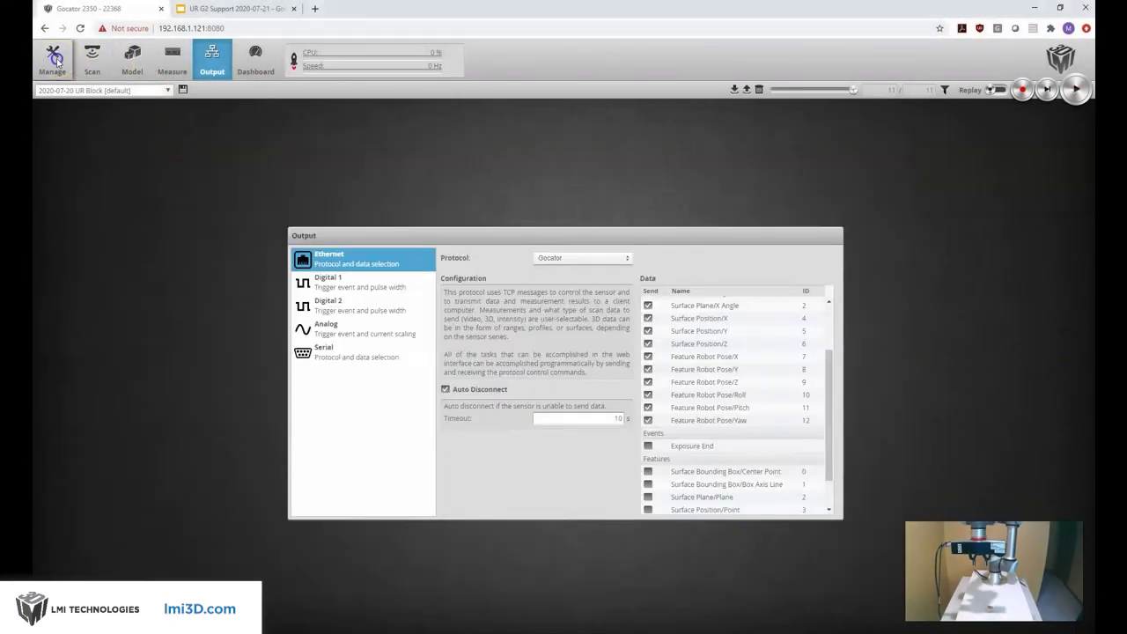
pyautogui.click(55, 60)
pyautogui.click(308, 435)
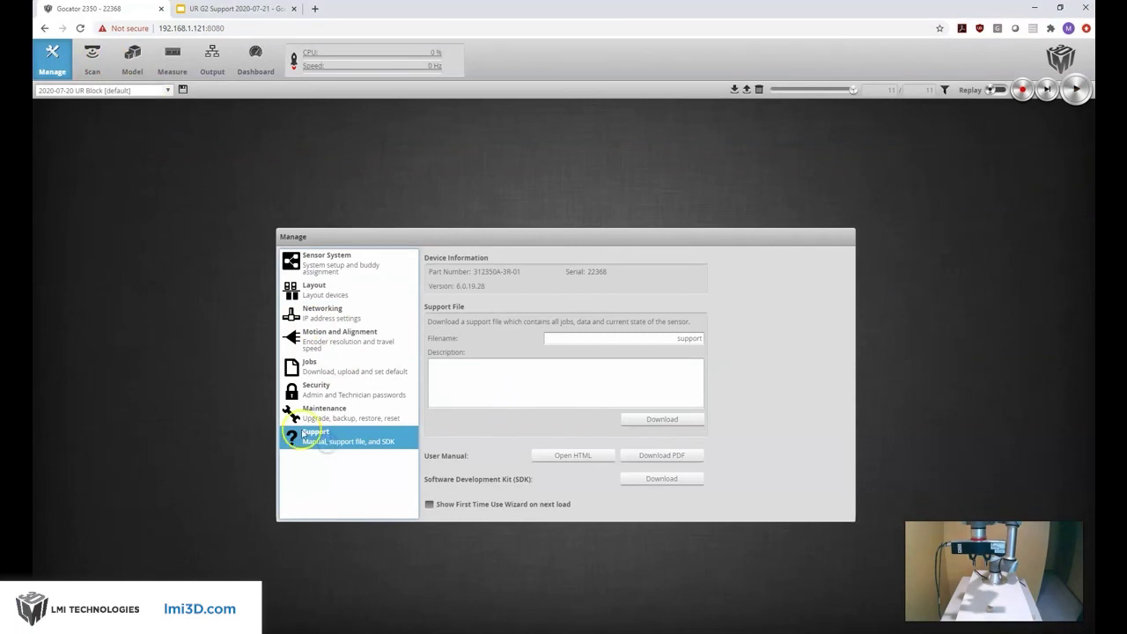
pyautogui.click(573, 455)
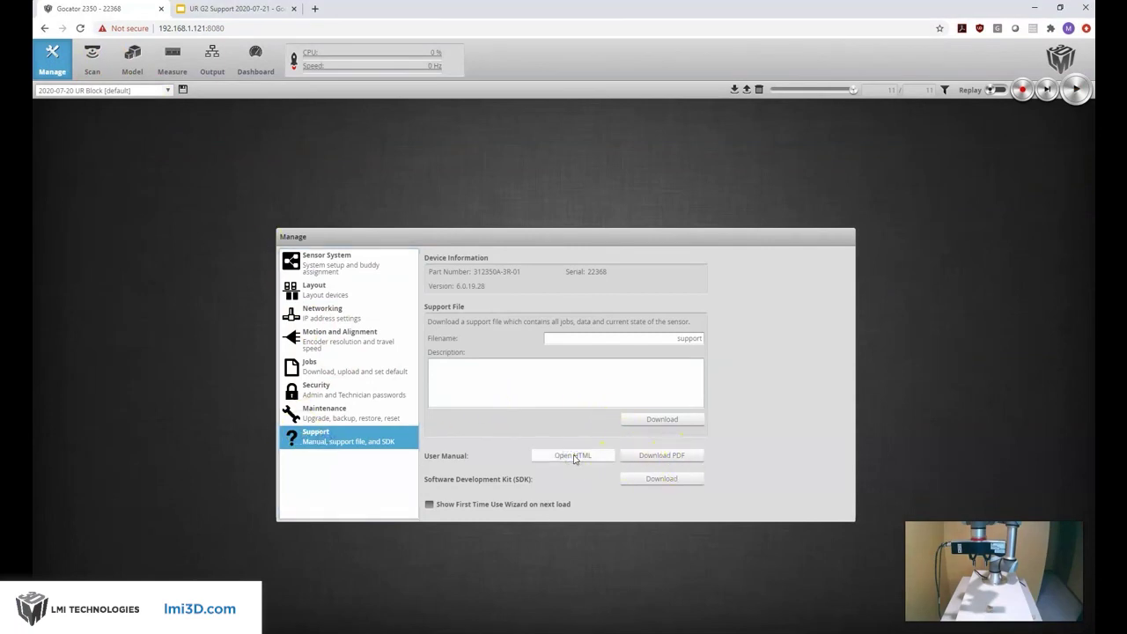
pyautogui.click(494, 436)
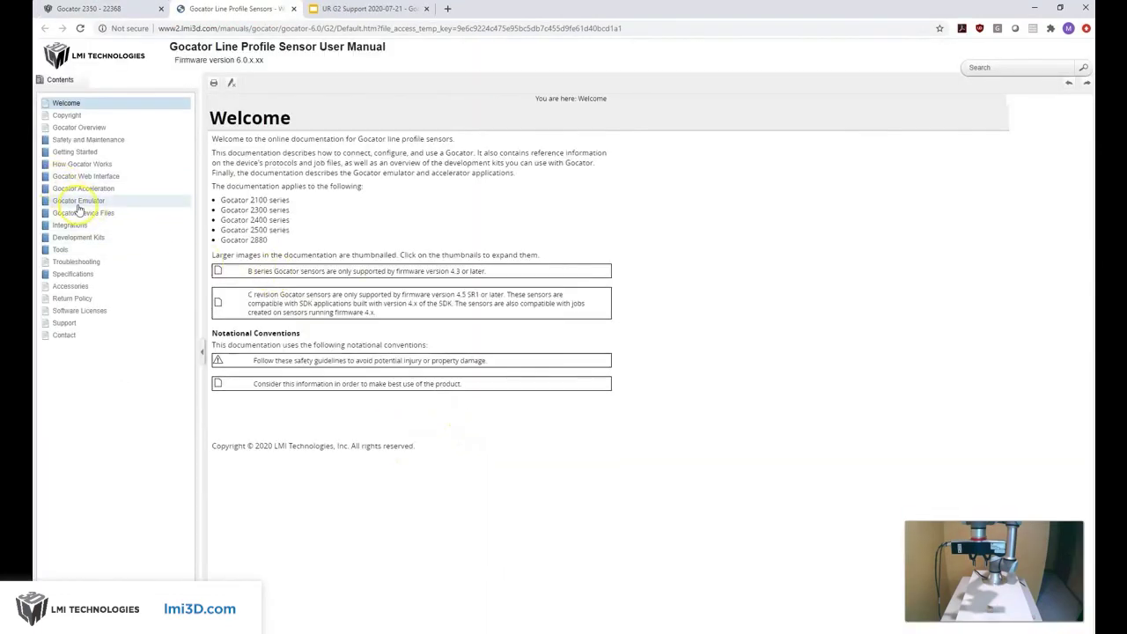
pyautogui.click(63, 226)
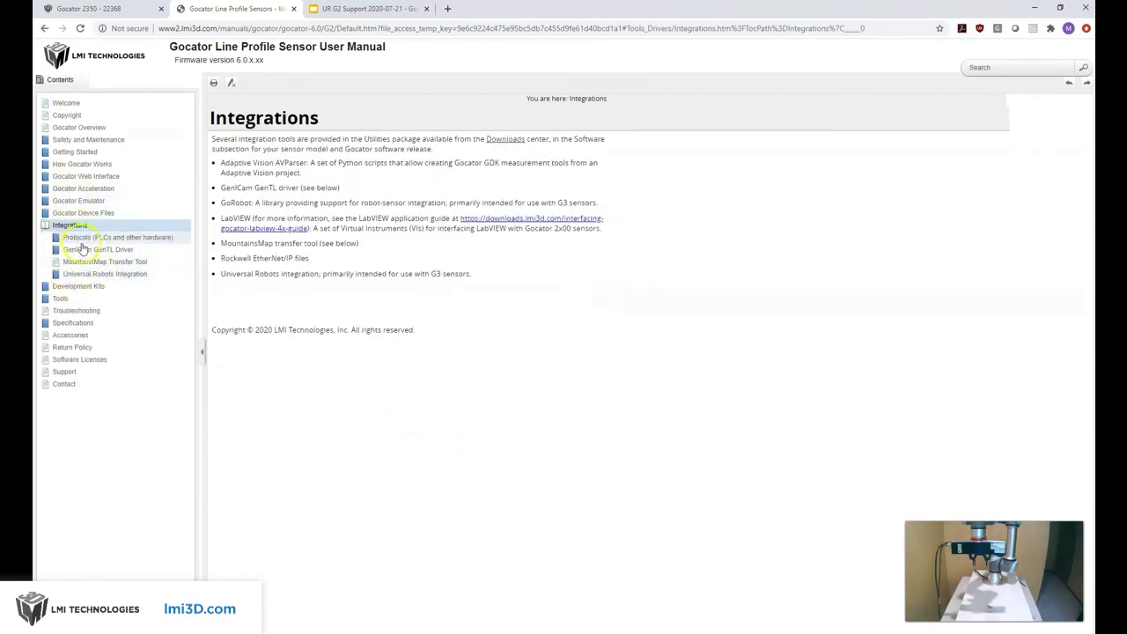
pyautogui.click(79, 274)
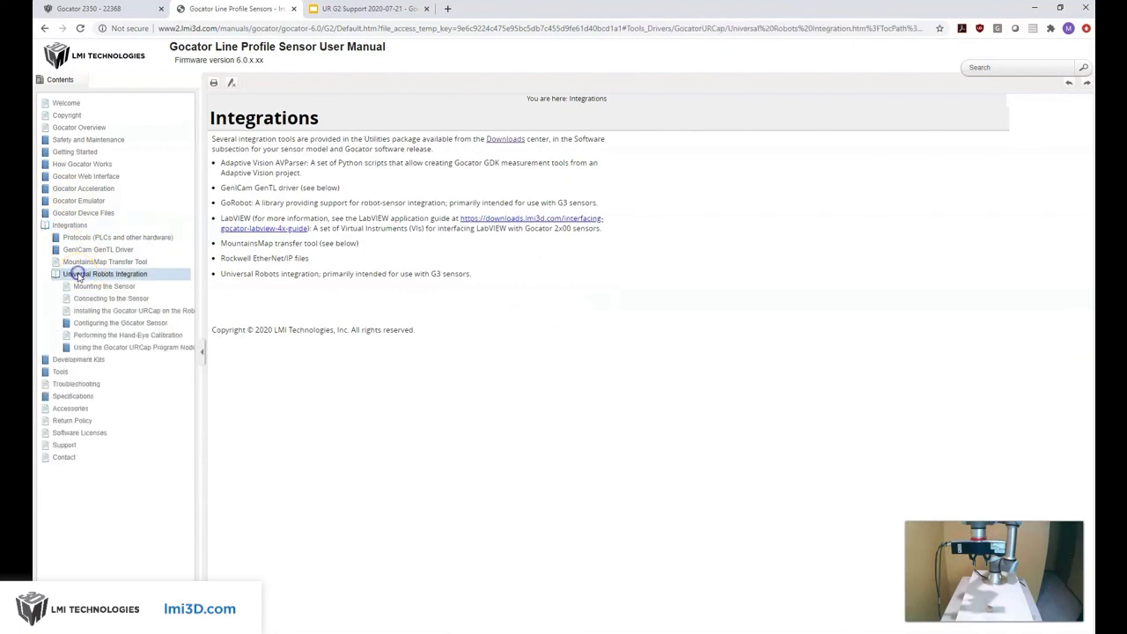